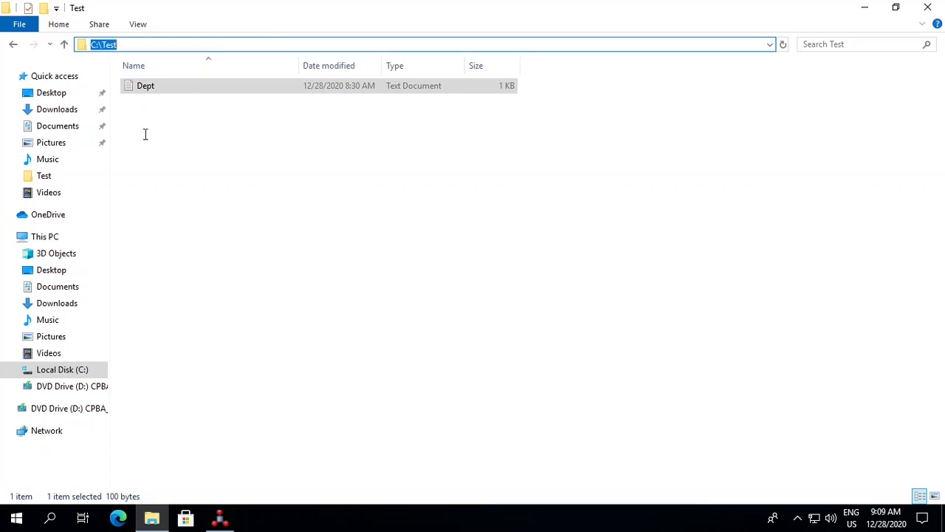
- Open the Dept text file in C:\Test, review its header line and department rows, and close it
click(157, 155)
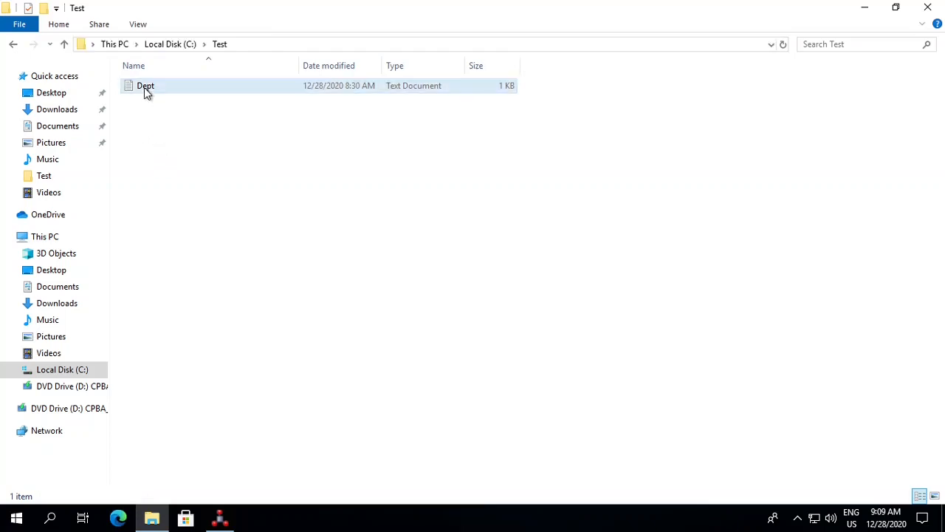
double_click(144, 87)
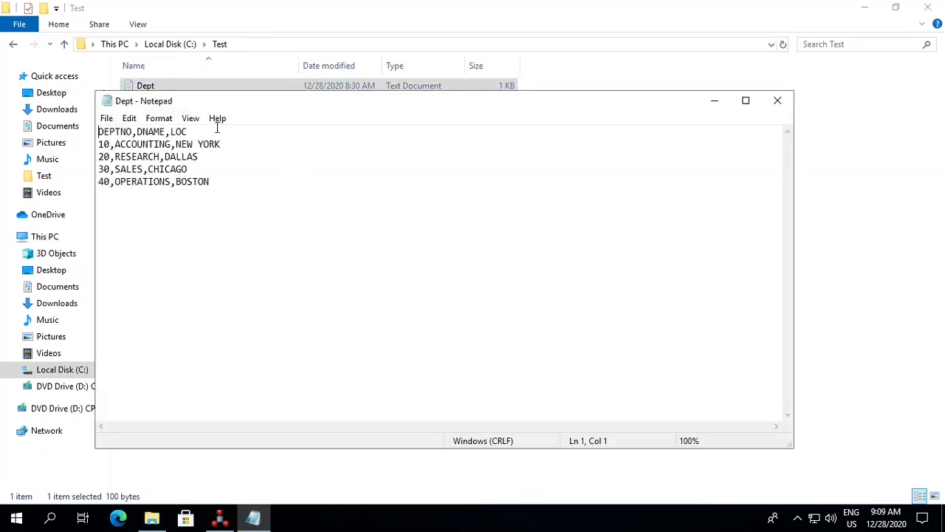
key(shift+End)
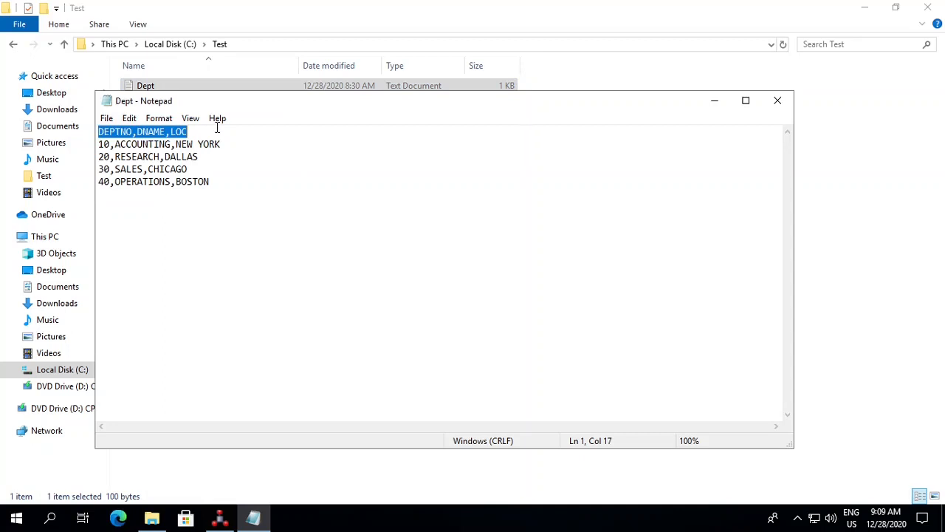
key(Down)
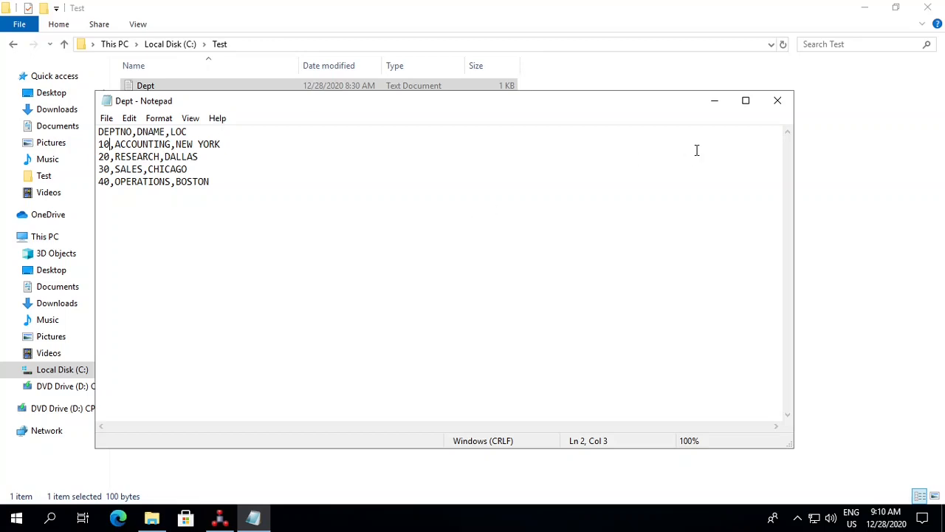
click(765, 111)
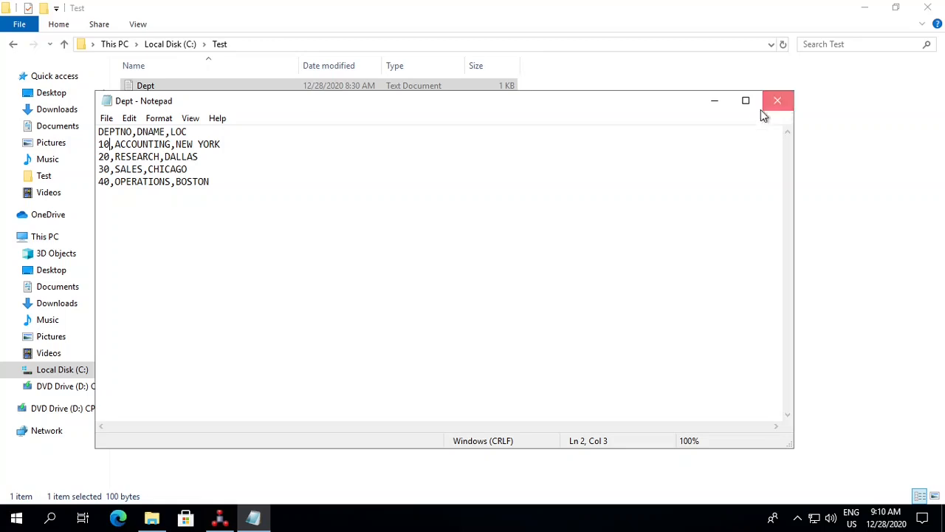
- Switch to Oracle Data Integrator Studio and start a new physical schema under the File technology's FILE_GENERIC data server
click(222, 519)
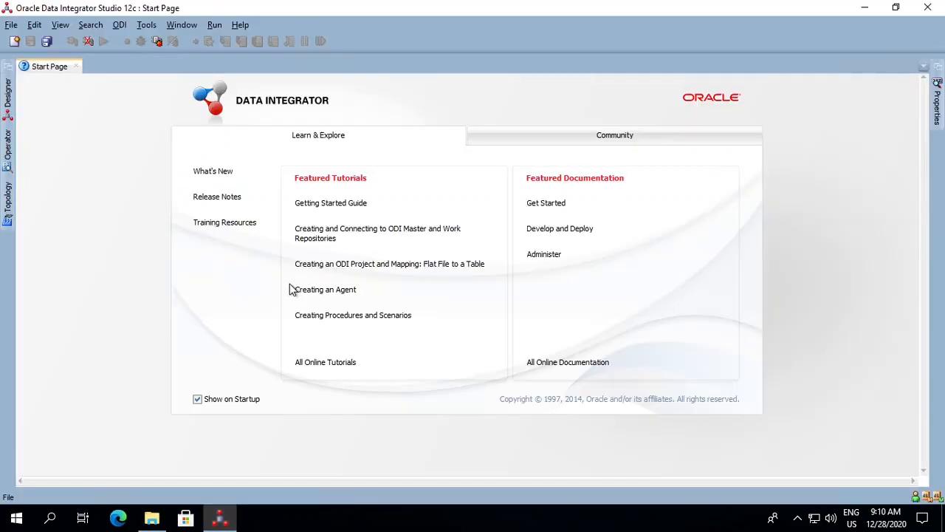
click(9, 198)
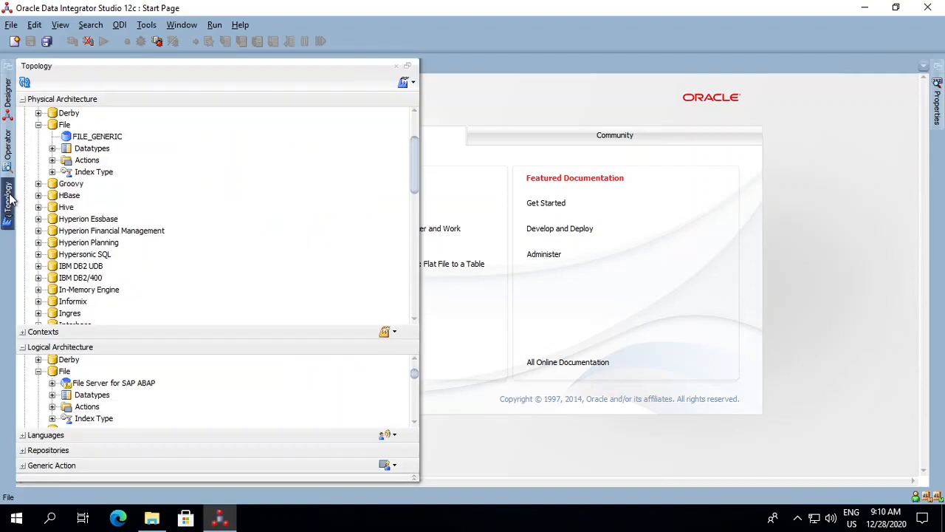
click(70, 125)
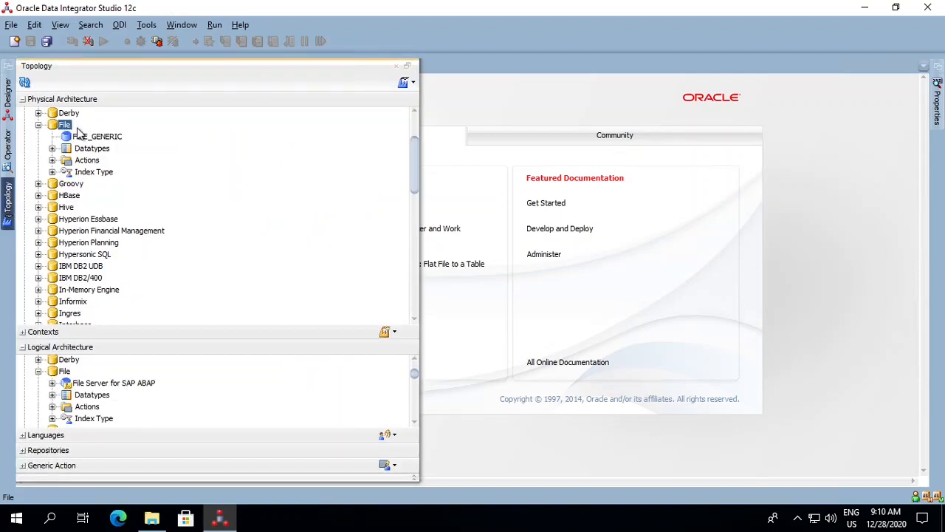
click(89, 140)
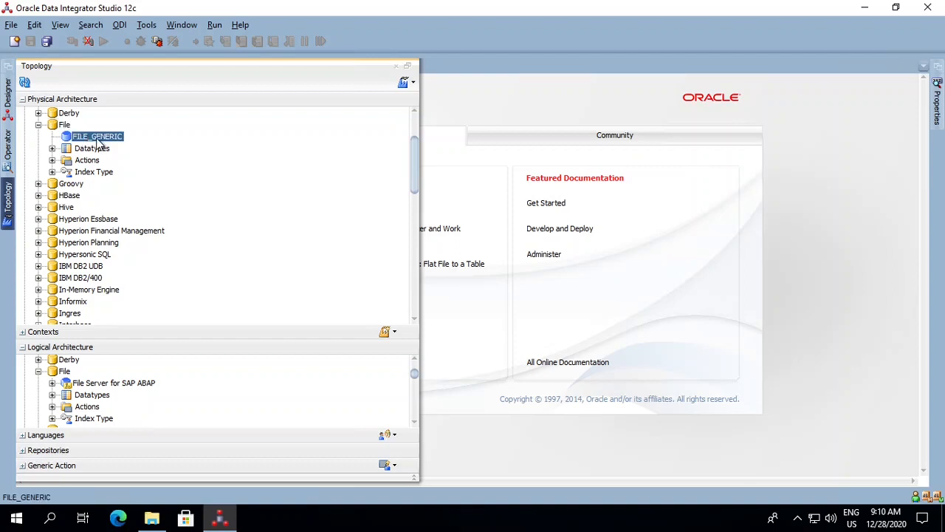
right_click(98, 140)
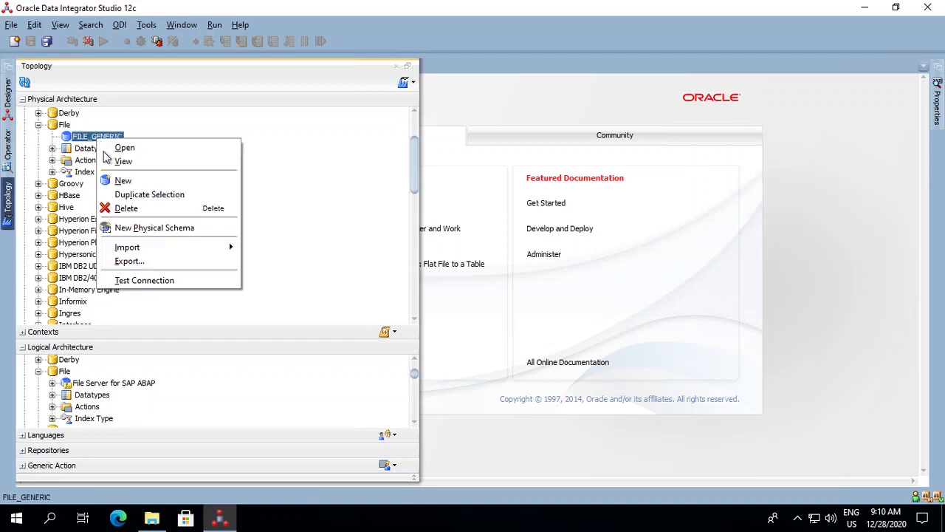
click(146, 232)
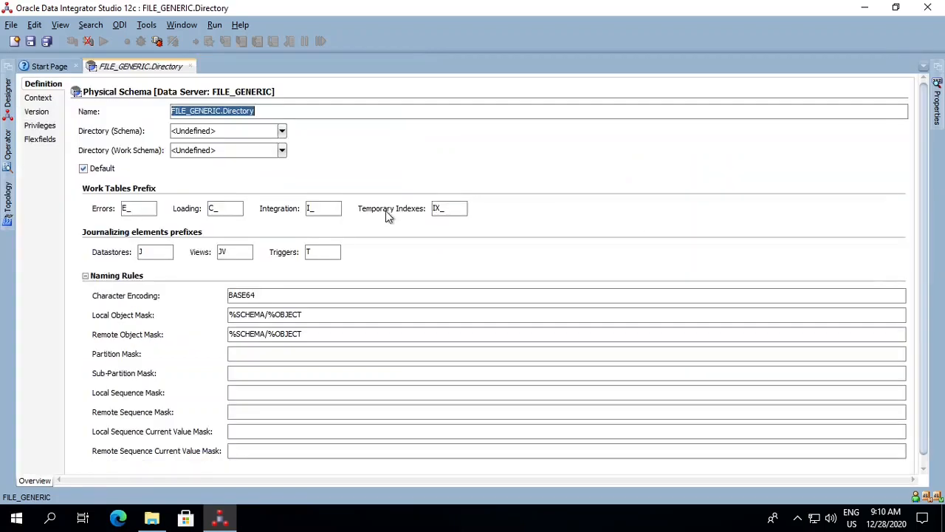
- Set both the schema and work schema directories to C:\Test and save the physical schema
click(236, 131)
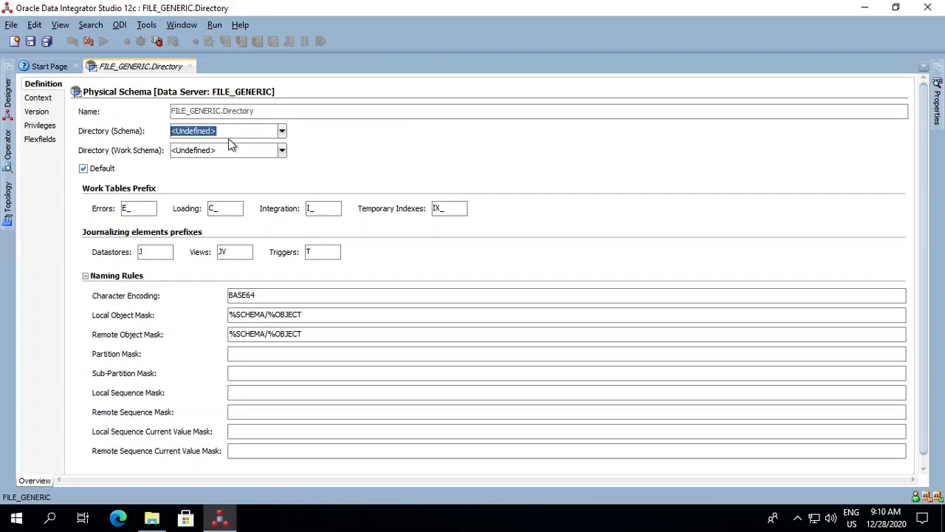
text(C:\Test)
click(226, 151)
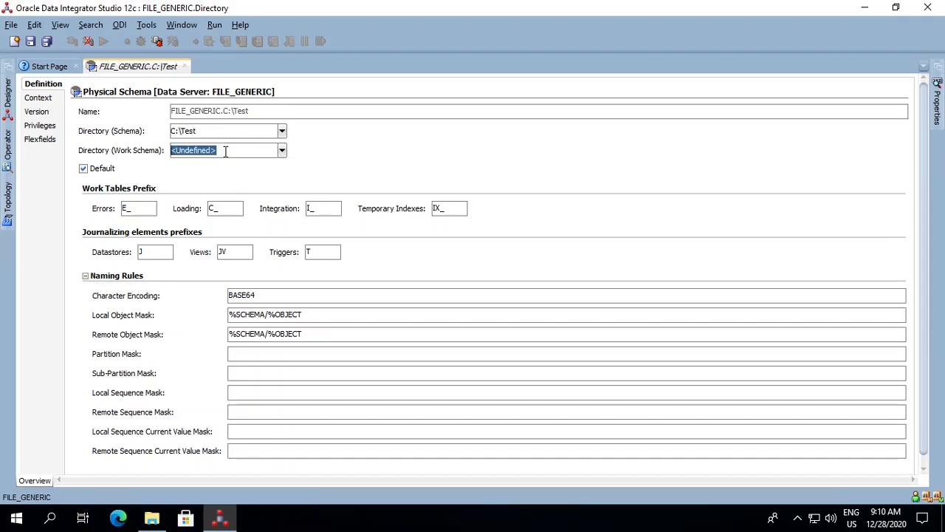
text(C:\Test)
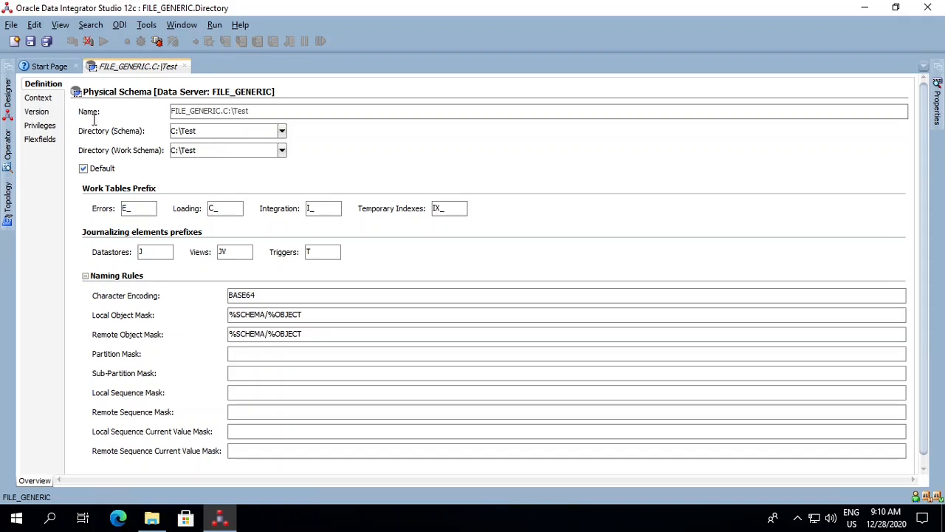
click(31, 42)
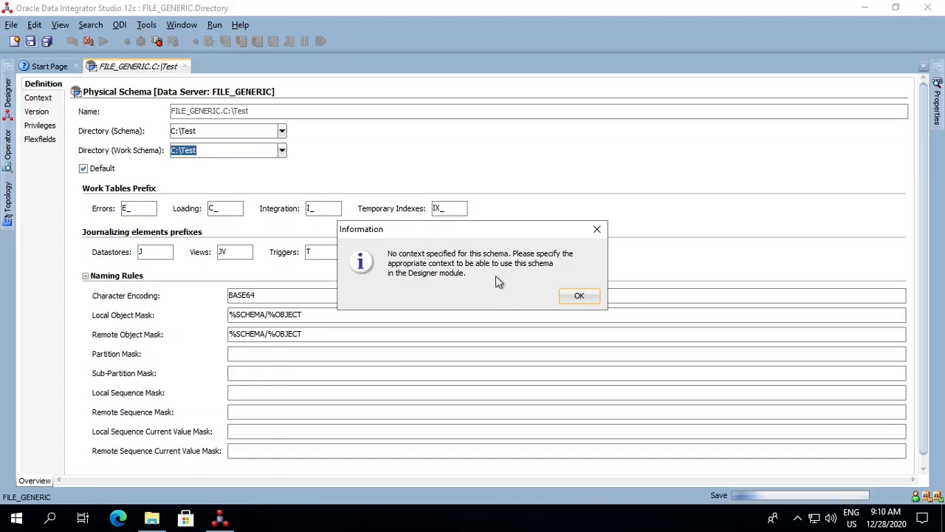
click(567, 296)
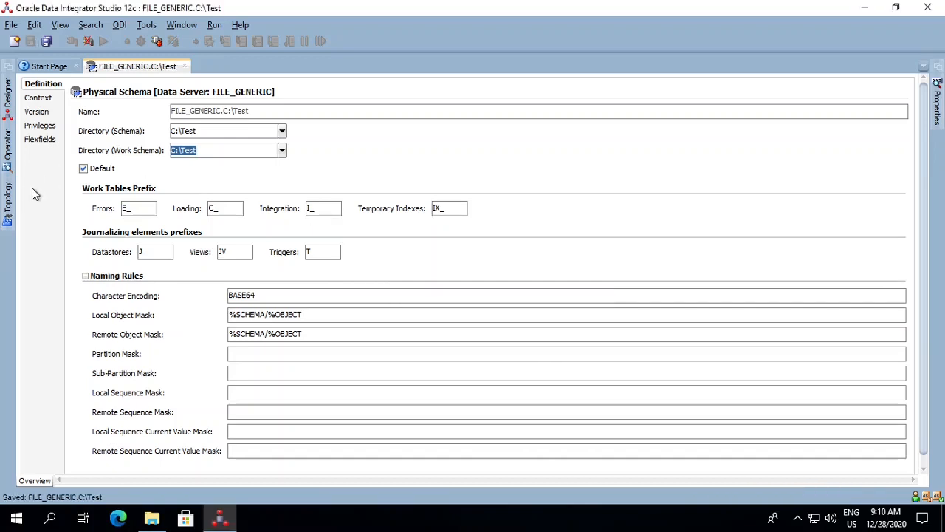
- Create a new logical schema for the File technology and name it MyFirstTestFile
click(7, 199)
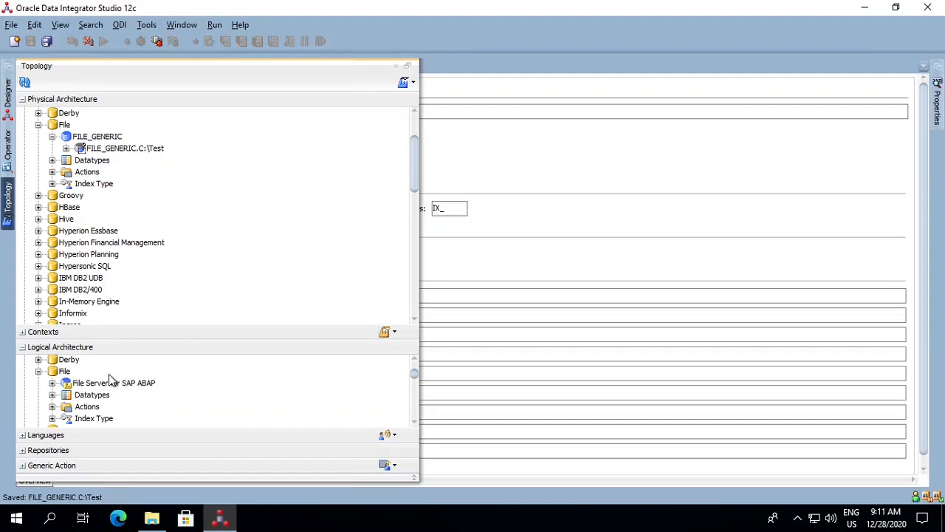
click(91, 383)
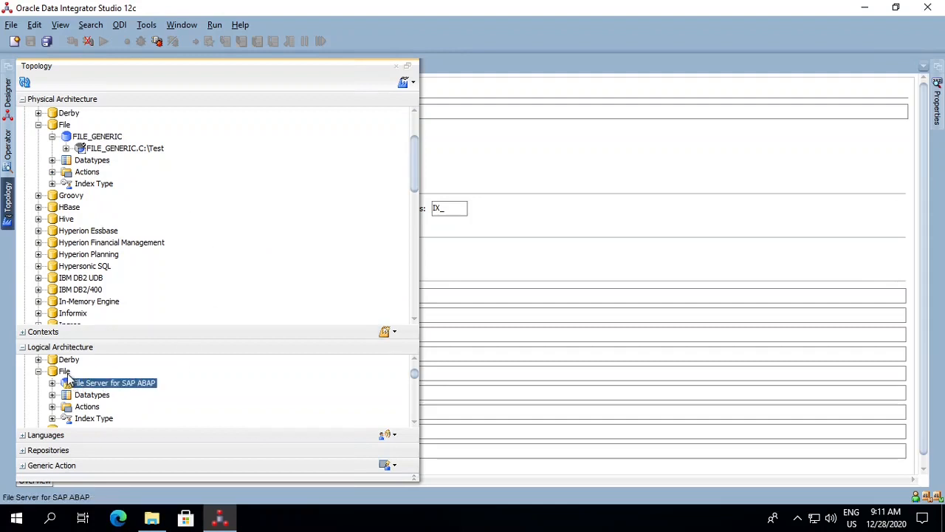
click(65, 372)
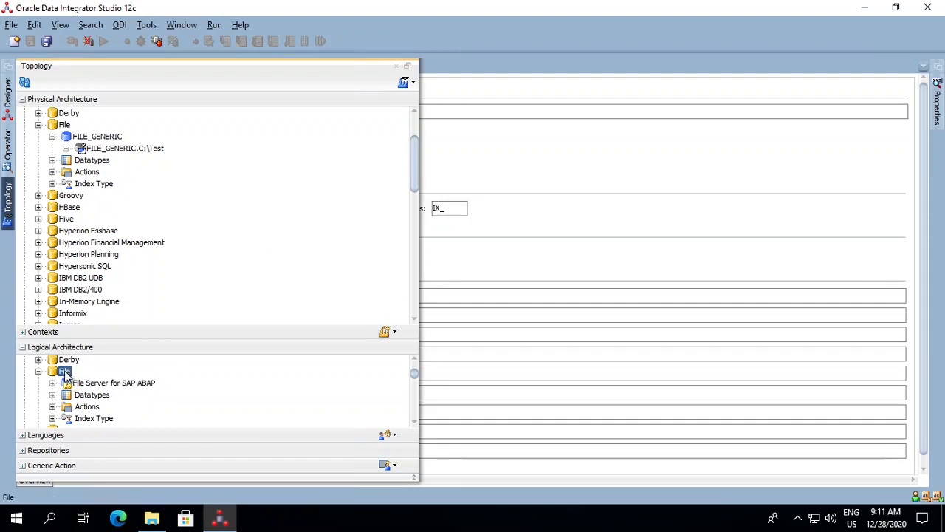
right_click(66, 375)
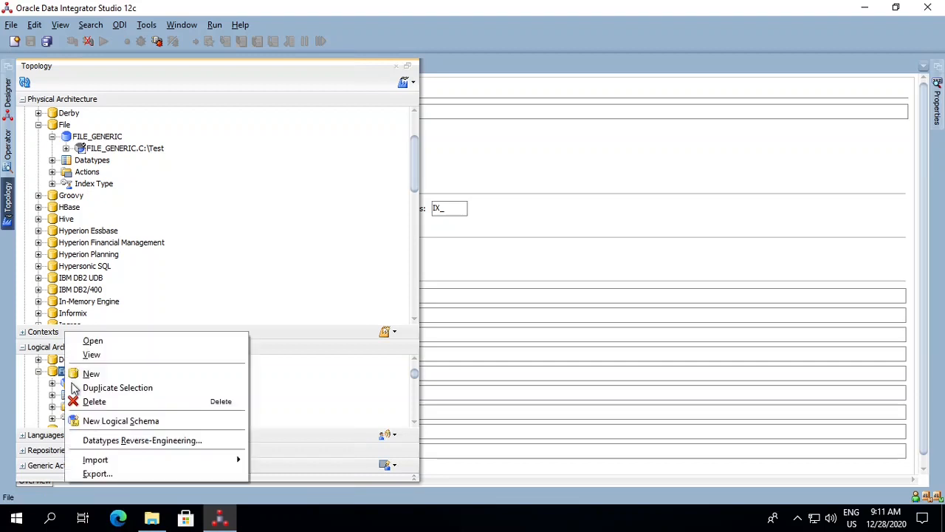
click(99, 421)
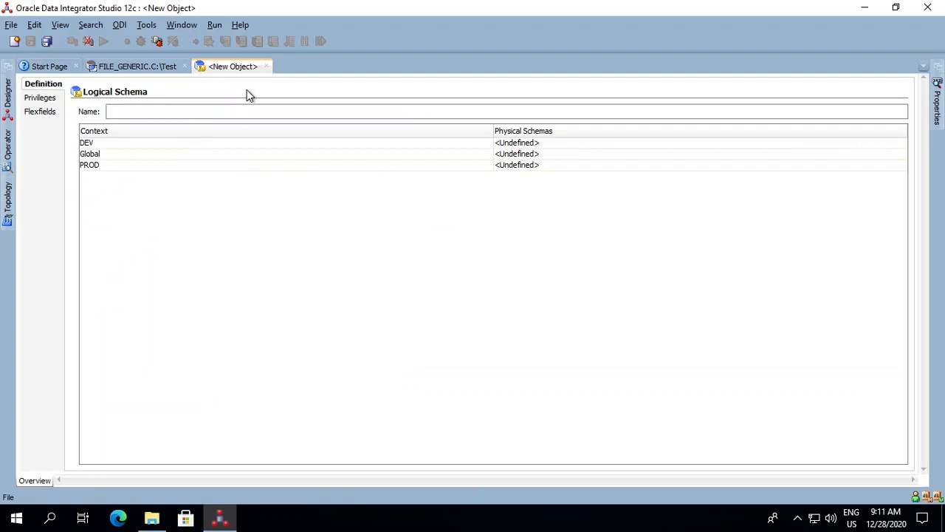
text(MyFi)
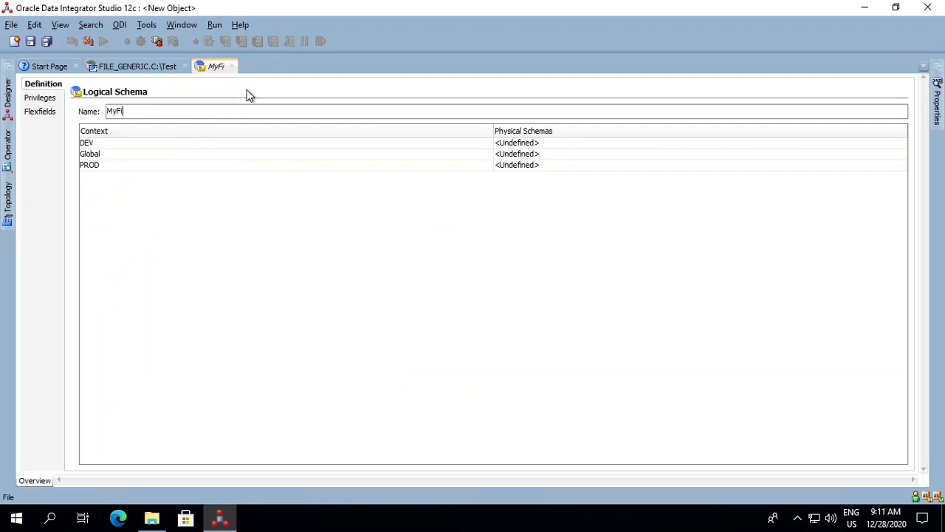
text(rstTestFile)
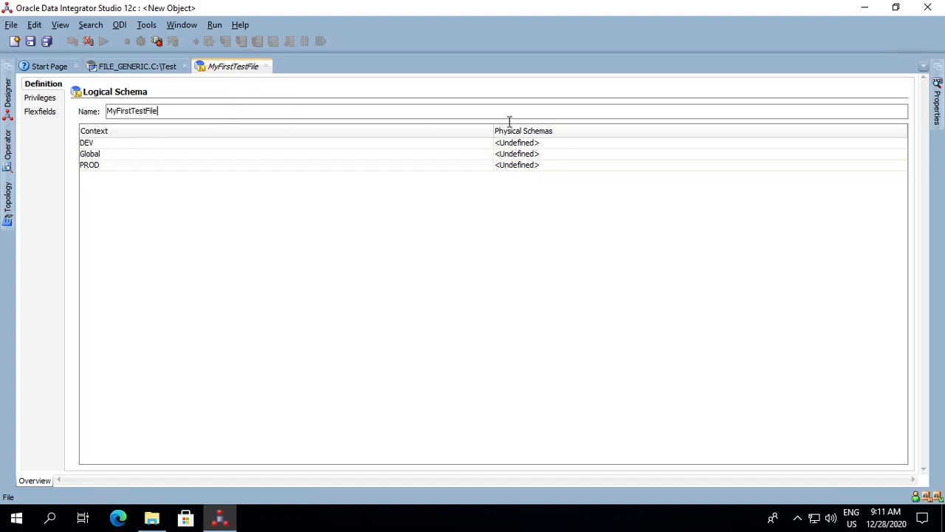
- Map the DEV context to the FILE_GENERIC.C:\Test physical schema, save the logical schema, and close both schema editors
click(539, 143)
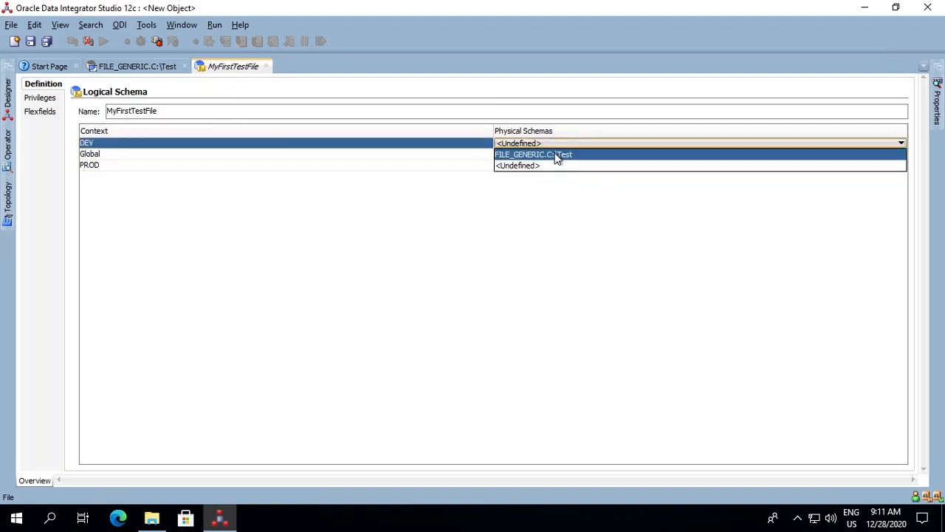
click(558, 157)
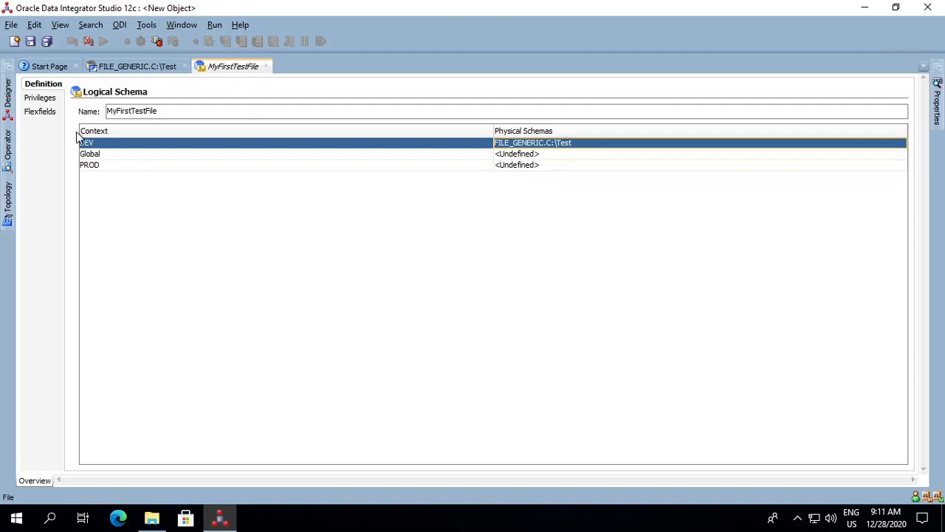
click(33, 41)
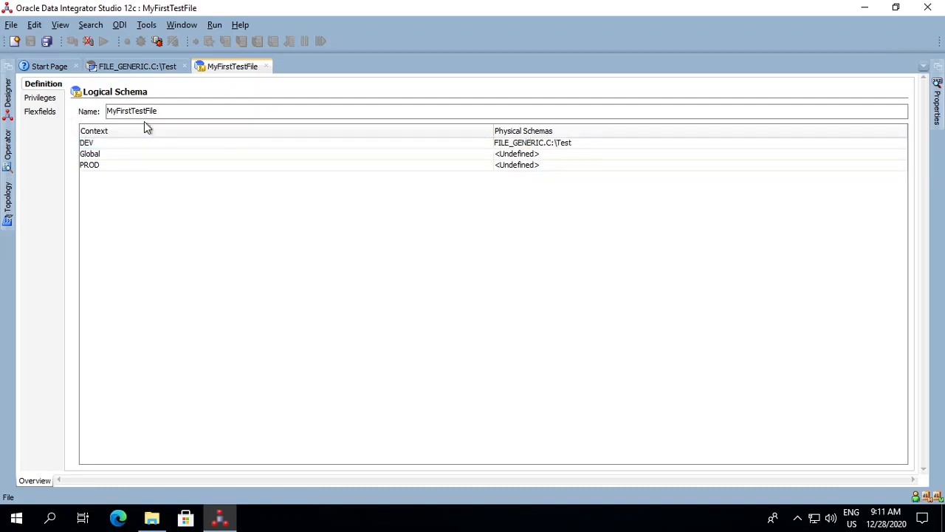
click(266, 66)
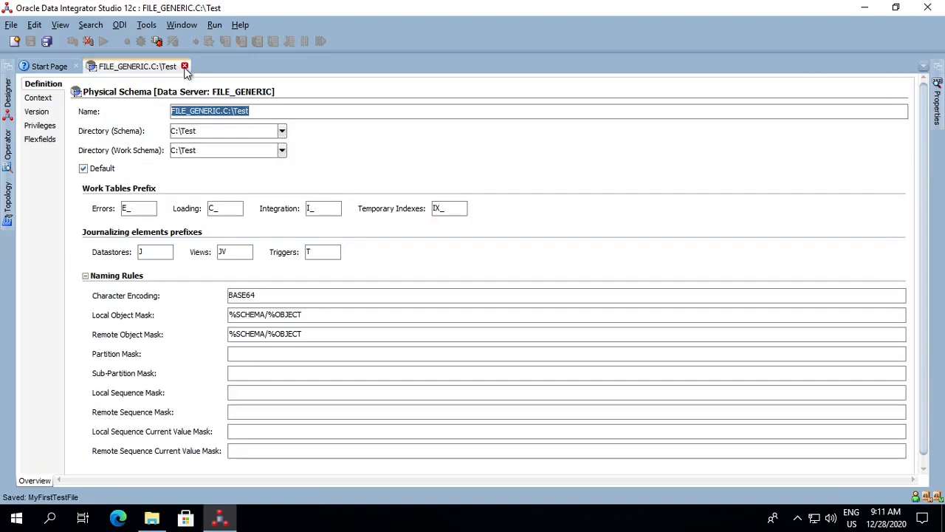
click(185, 67)
- Reopen the FILE_GENERIC.C:\Test physical schema, check its context assignment, and close it
click(9, 214)
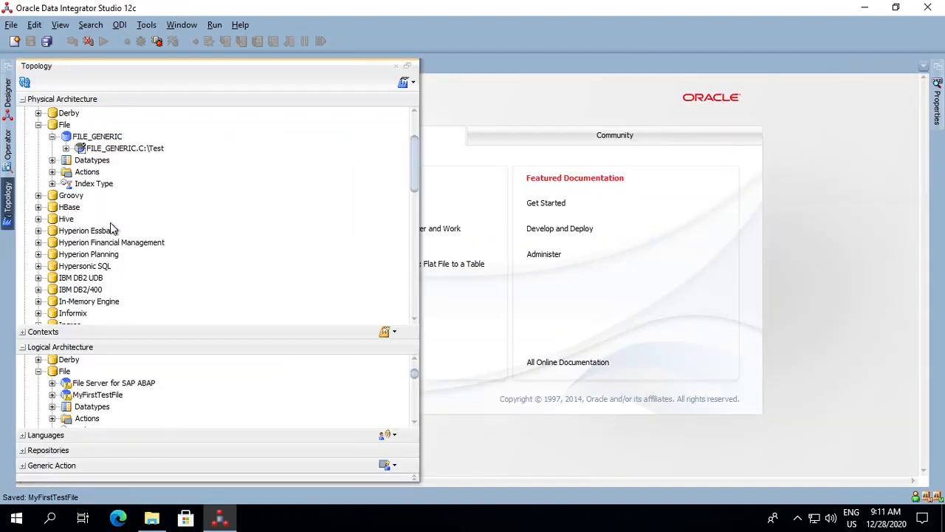
double_click(124, 148)
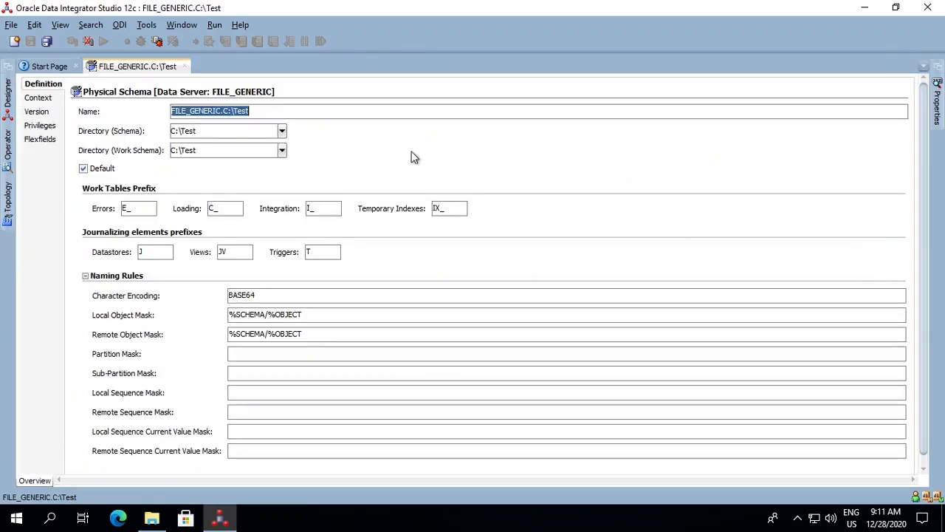
click(13, 119)
click(55, 103)
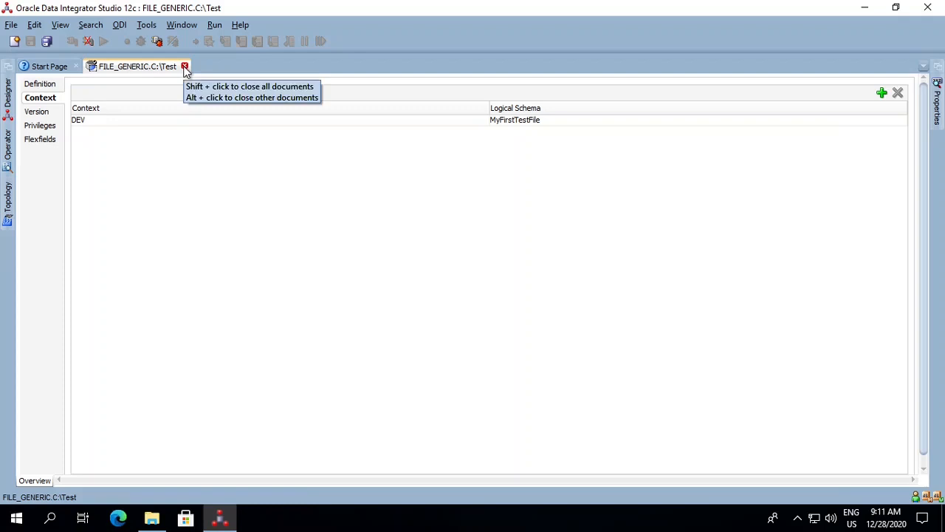
click(185, 67)
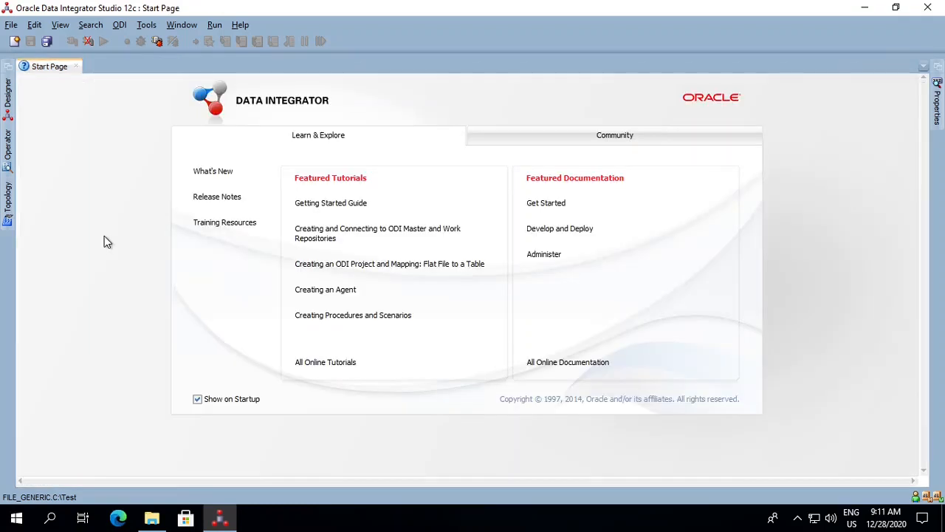
- Create a new model folder named MyFirstTestFile in the Designer models, save it, and close its editor
click(8, 100)
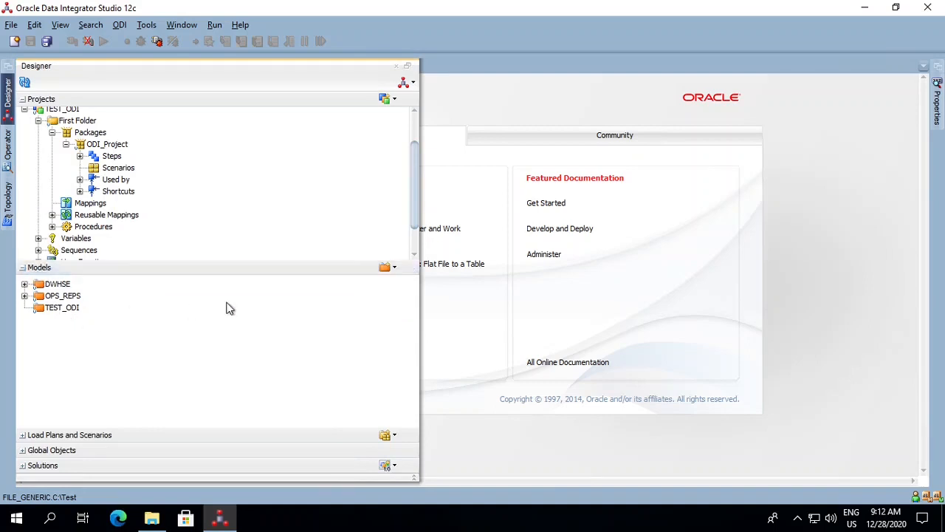
click(394, 269)
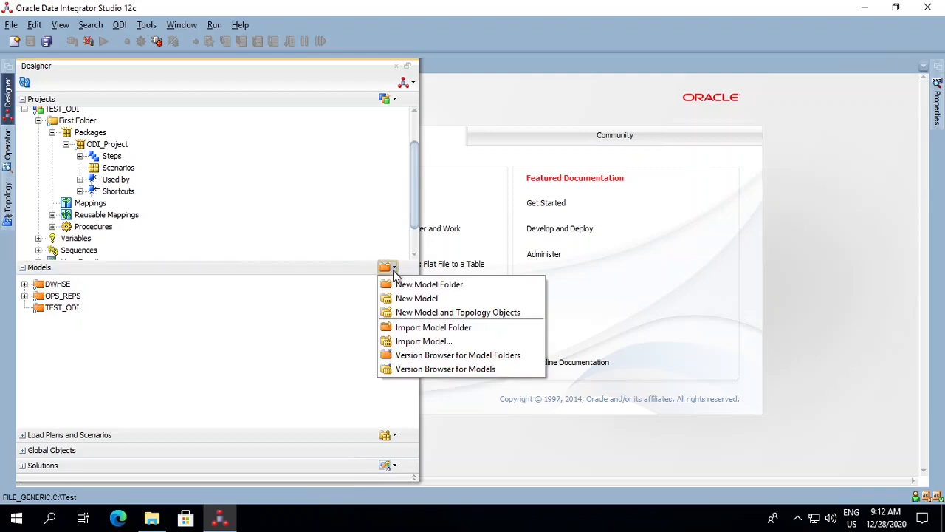
click(399, 284)
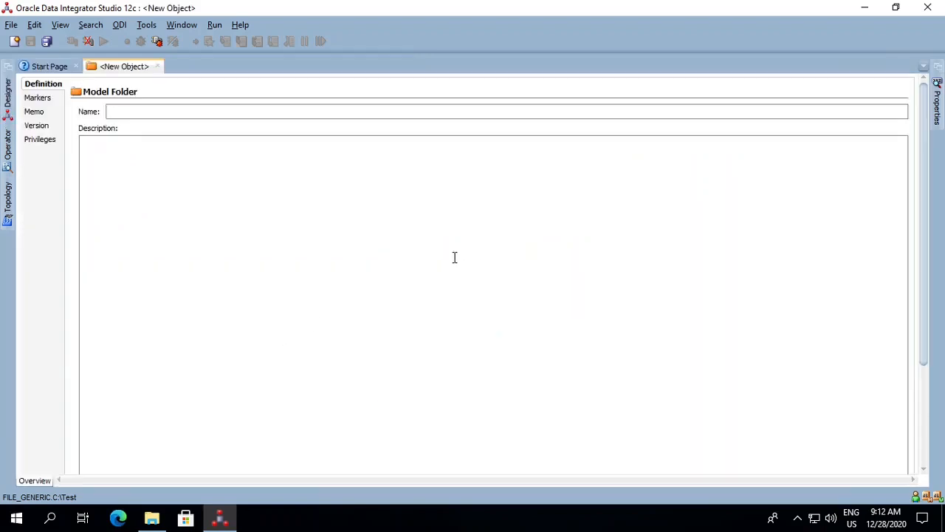
text(MyF)
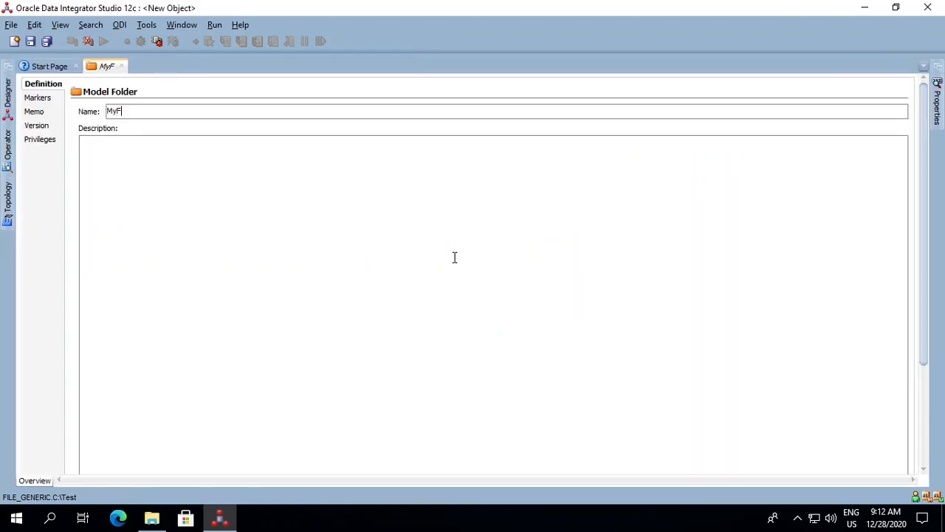
text(irstTe)
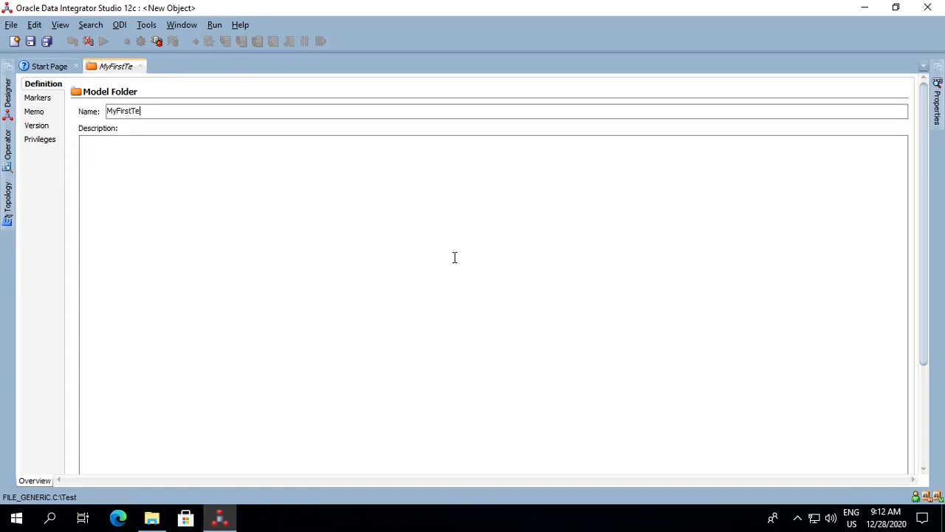
text(stFile)
click(30, 41)
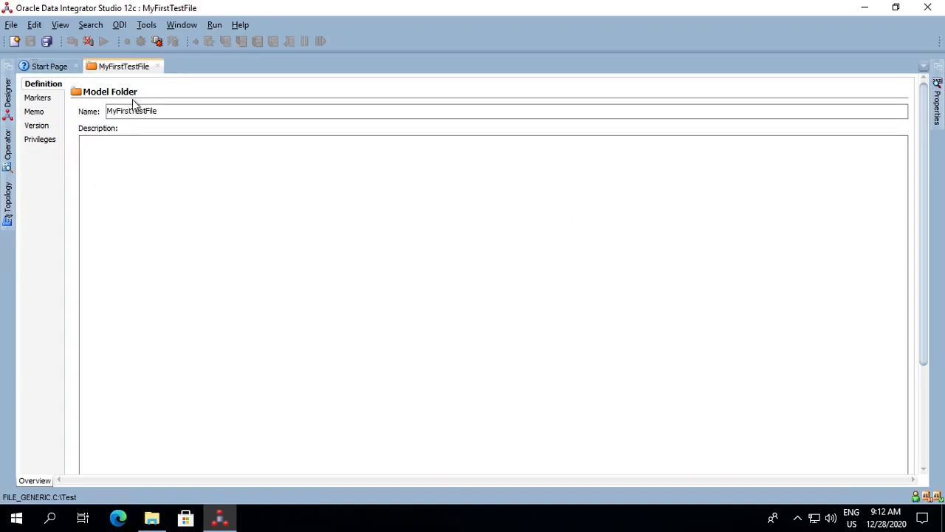
click(157, 66)
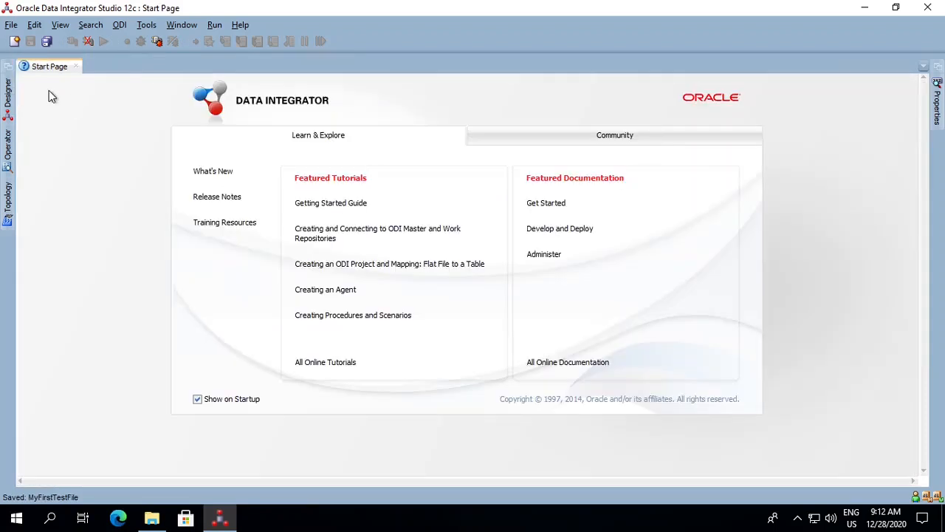
- Create a new model inside the MyFirstTestFile model folder and name it MyFirstTestFileReverse
click(8, 100)
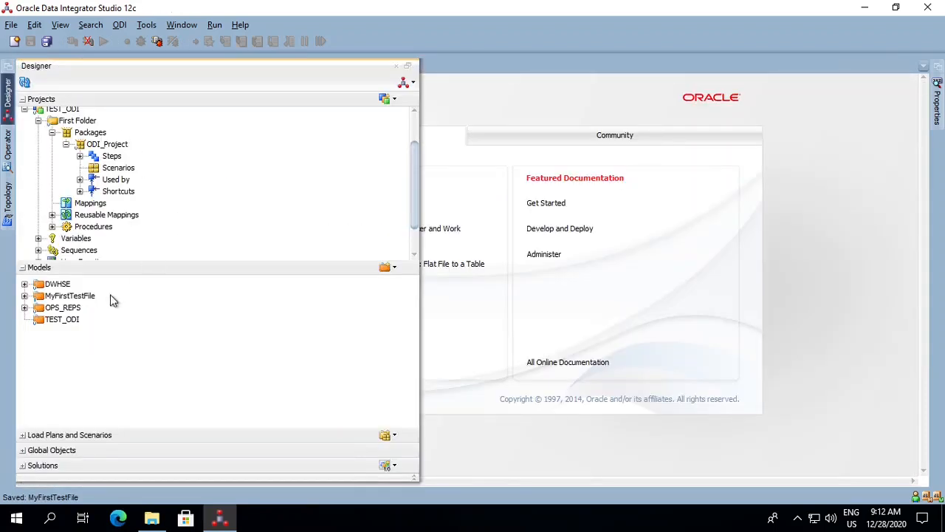
click(65, 320)
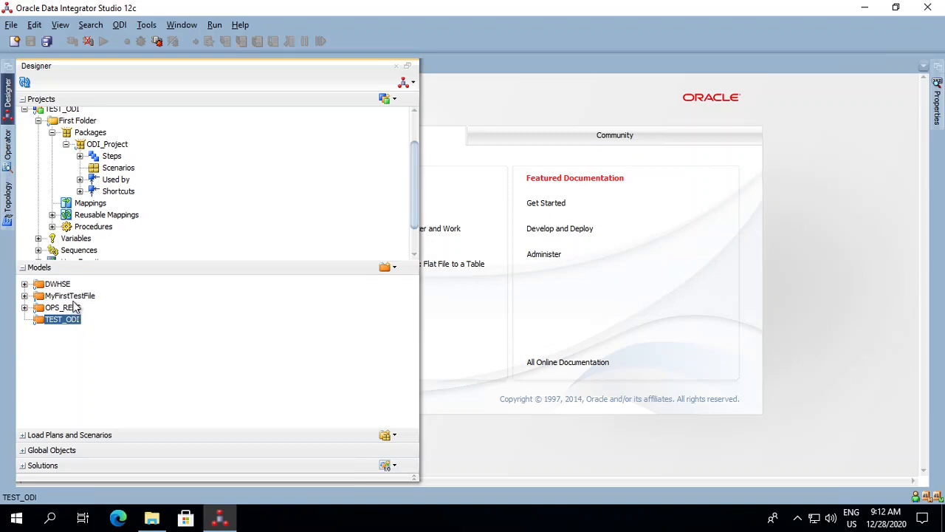
click(71, 297)
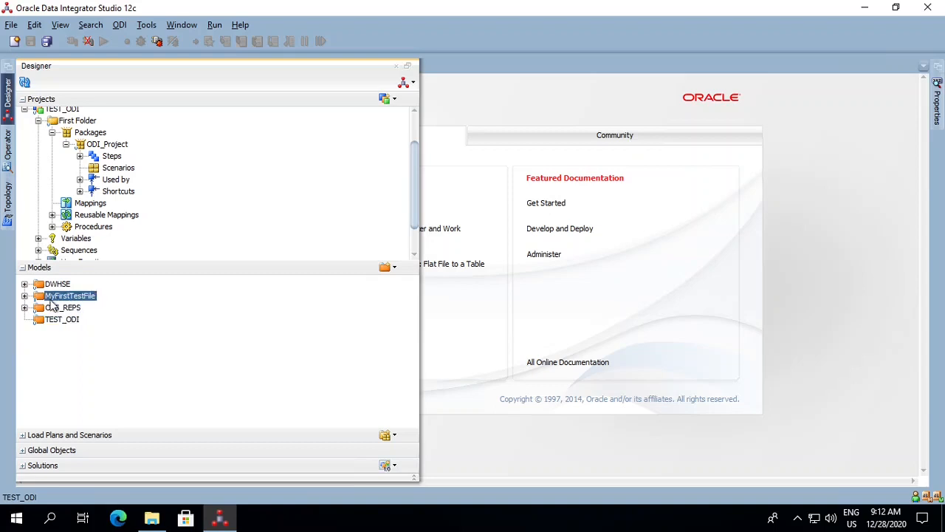
click(24, 296)
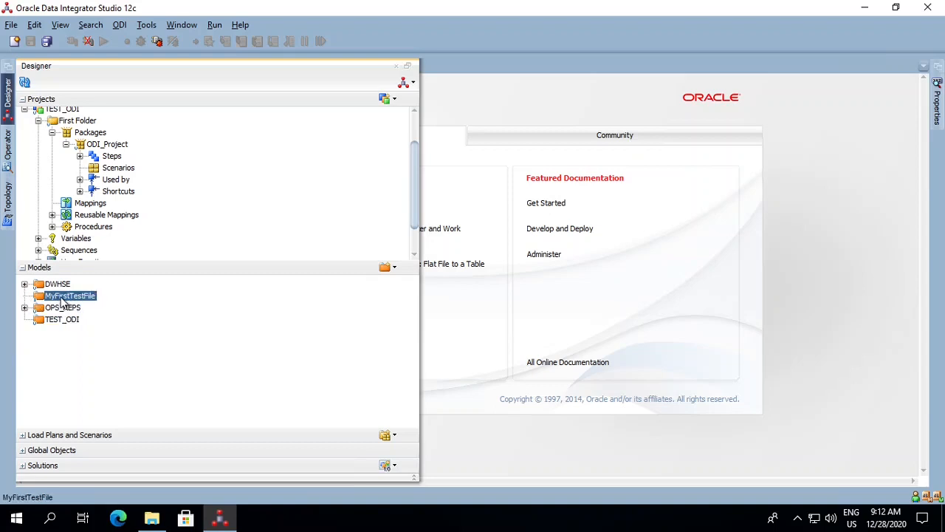
right_click(64, 303)
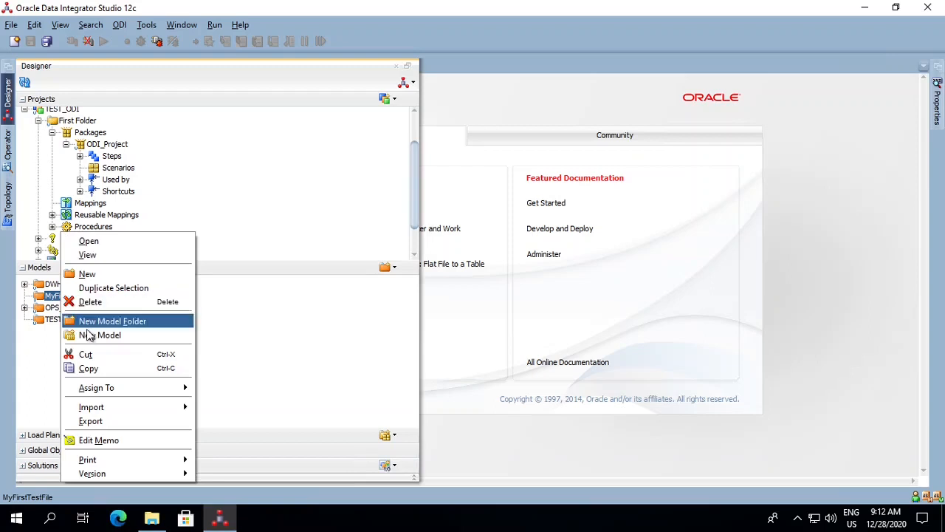
key(Return)
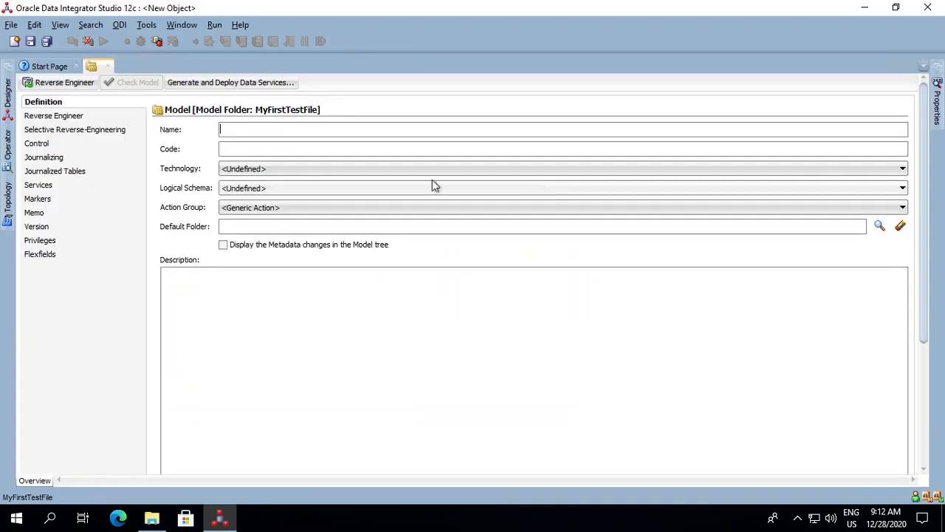
text(M)
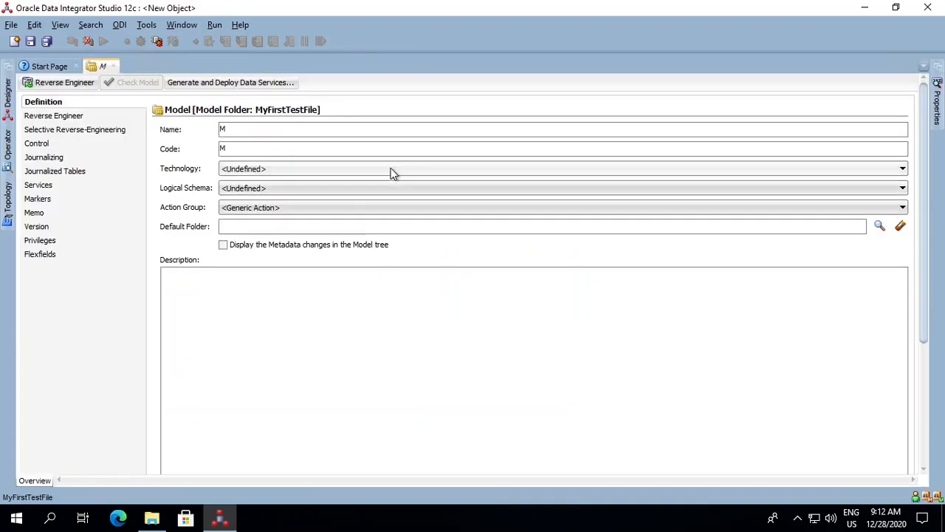
text(yFirstT)
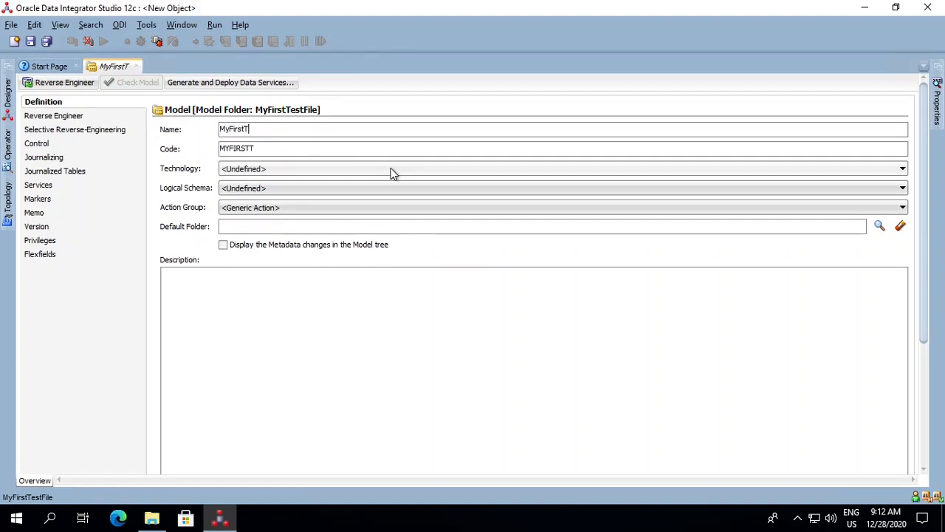
text(estFile)
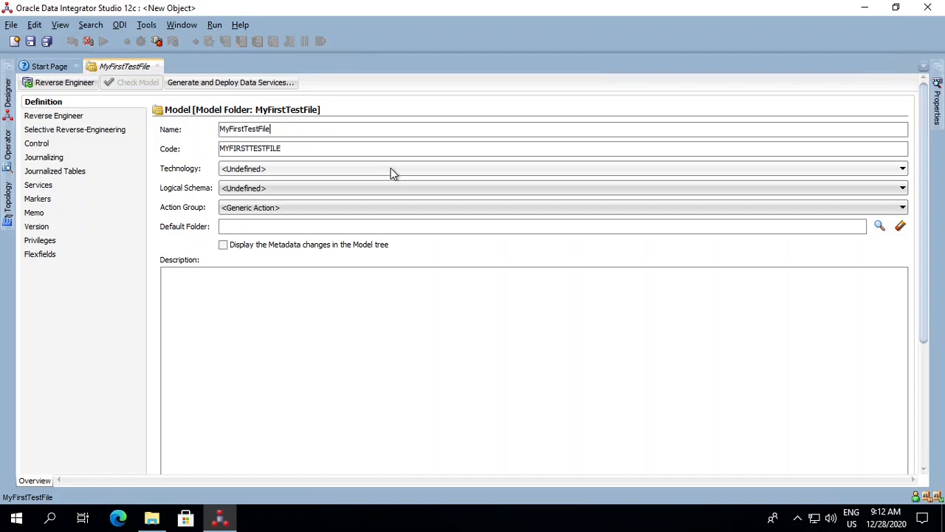
text(Reverse)
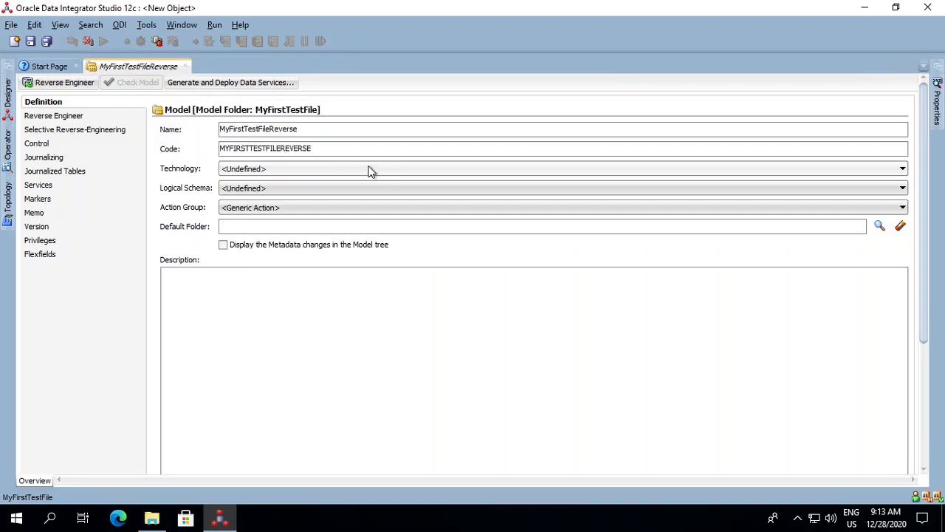
- Save the model with technology File and logical schema MyFirstTestFile, and close it after reviewing its reverse-engineering settings
click(323, 171)
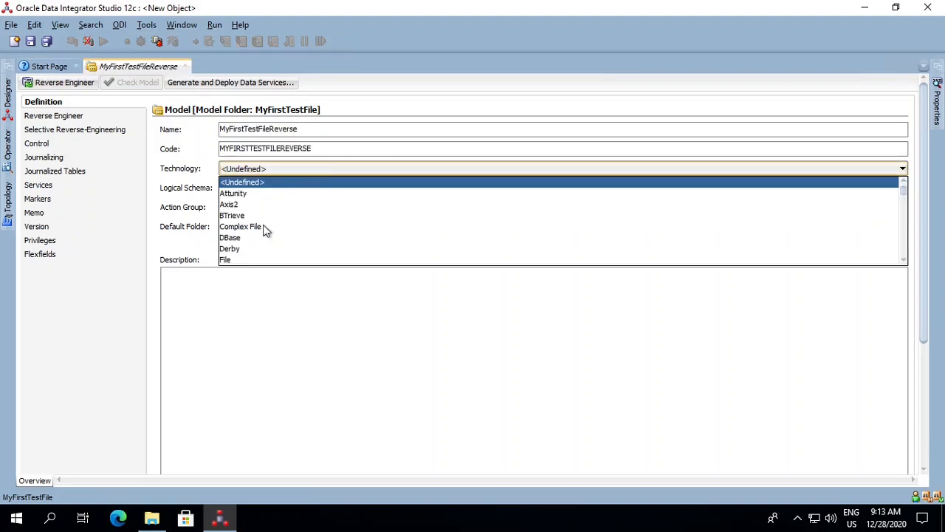
click(256, 259)
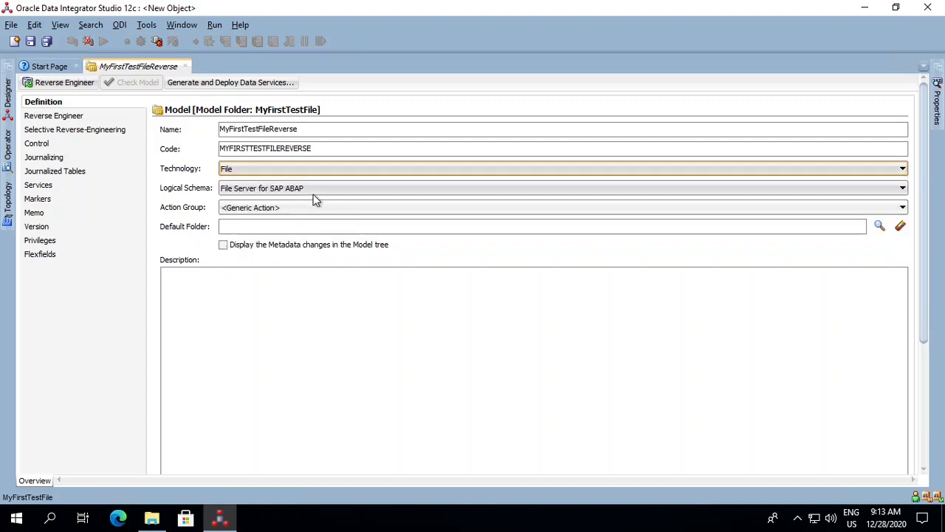
click(322, 189)
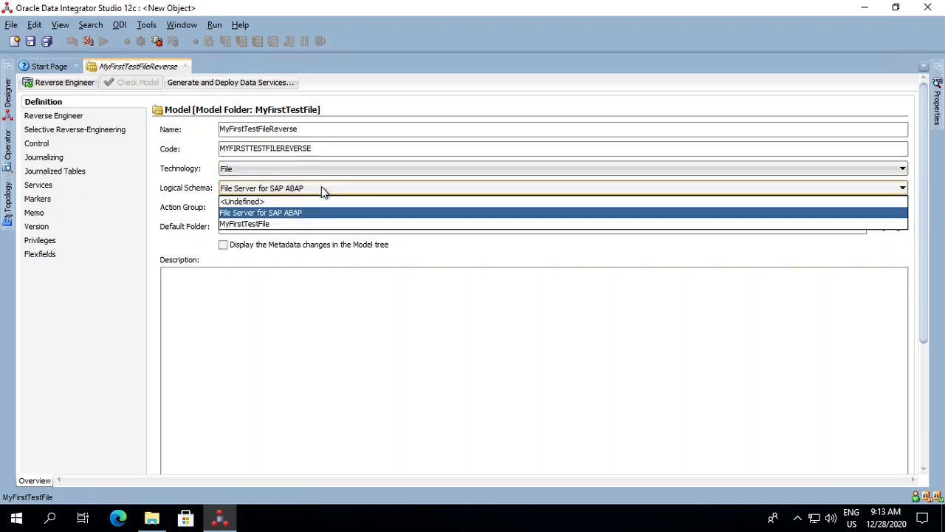
click(281, 224)
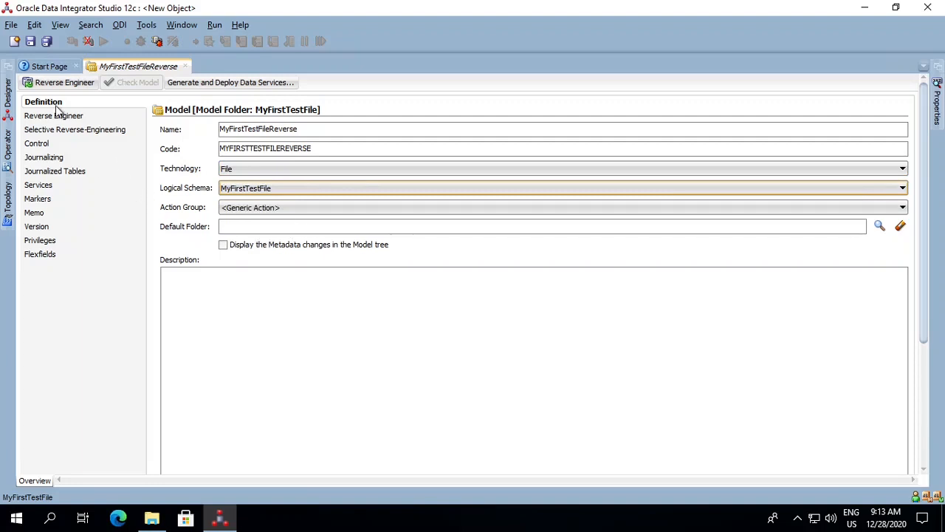
click(30, 42)
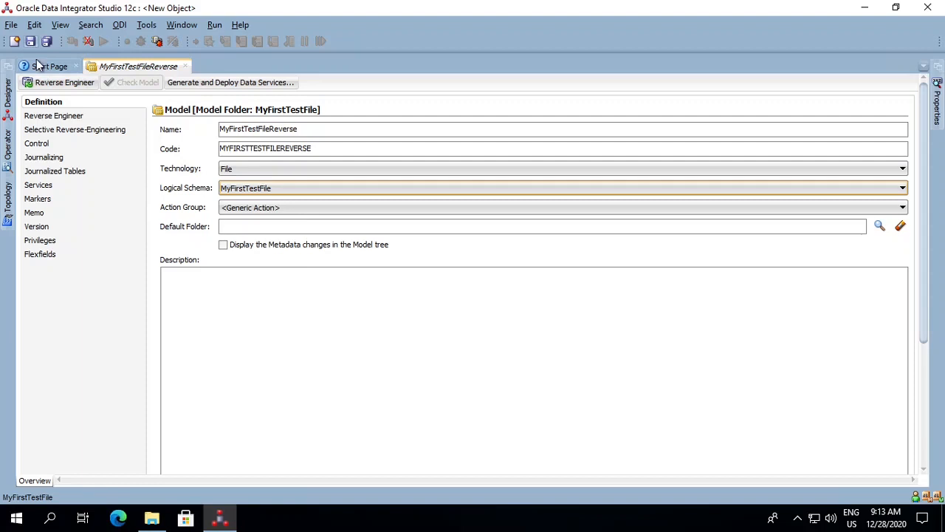
click(59, 116)
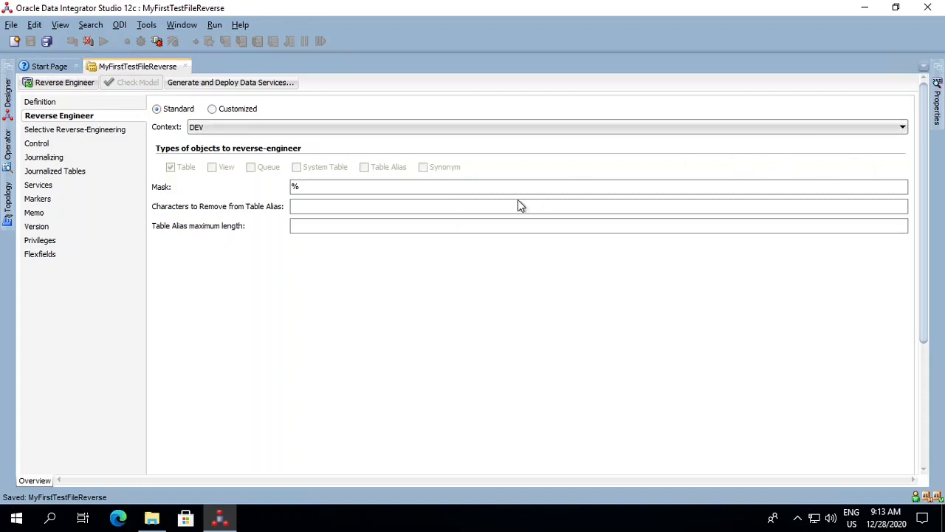
click(185, 66)
- Create a new datastore named Dept under the MyFirstTestFileReverse model, keeping the Table datastore type
click(8, 96)
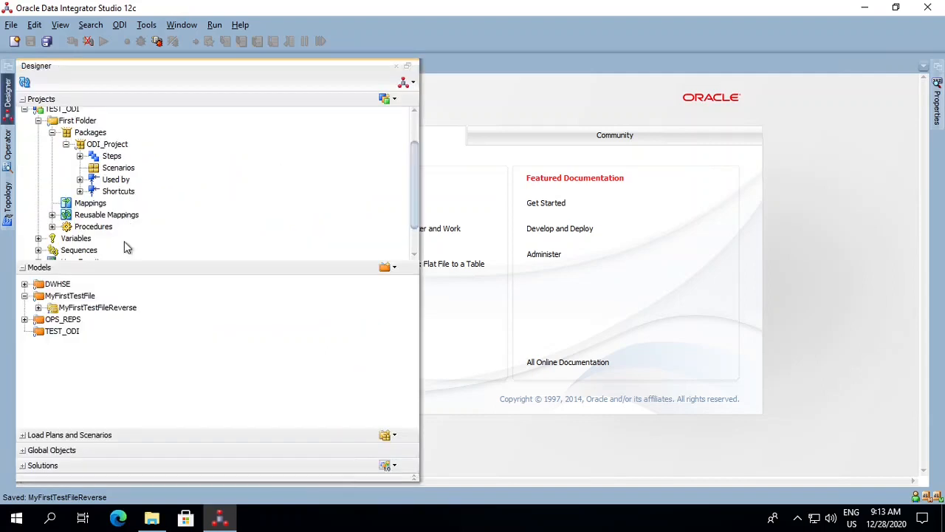
right_click(99, 307)
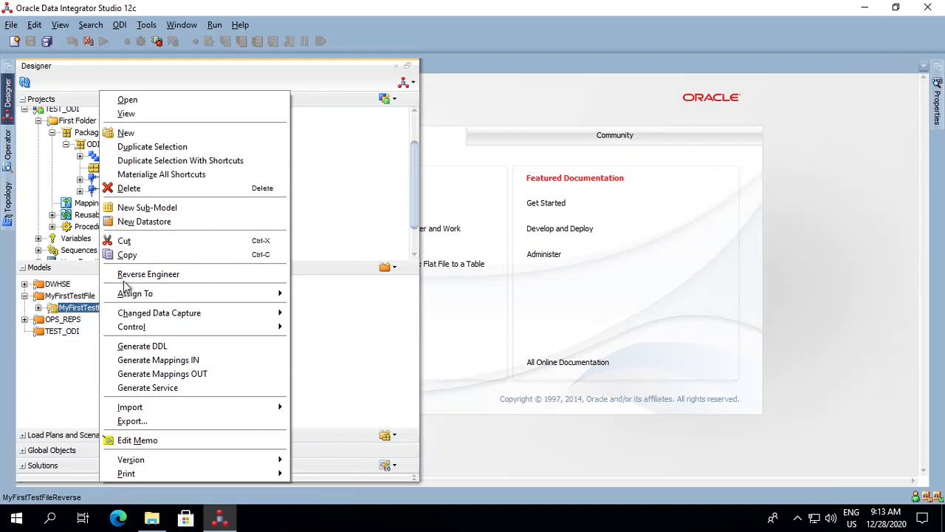
click(168, 226)
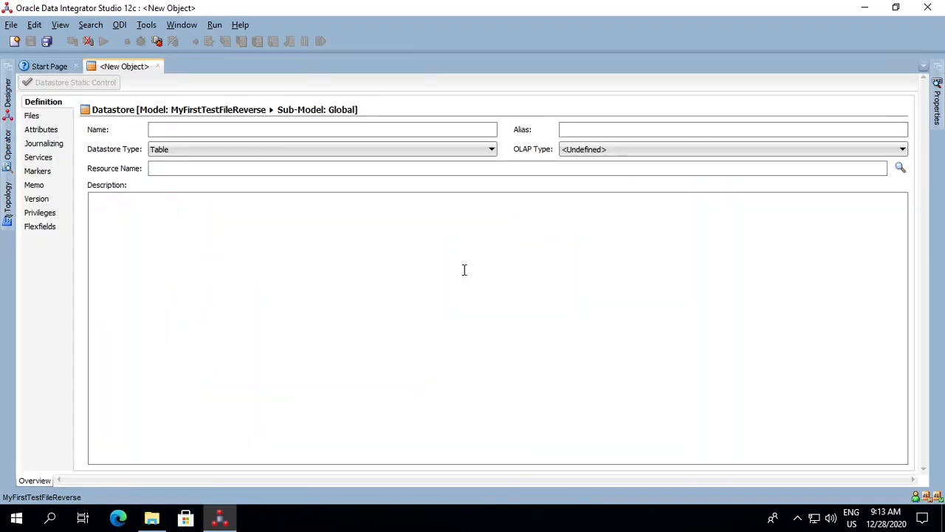
text(Dept)
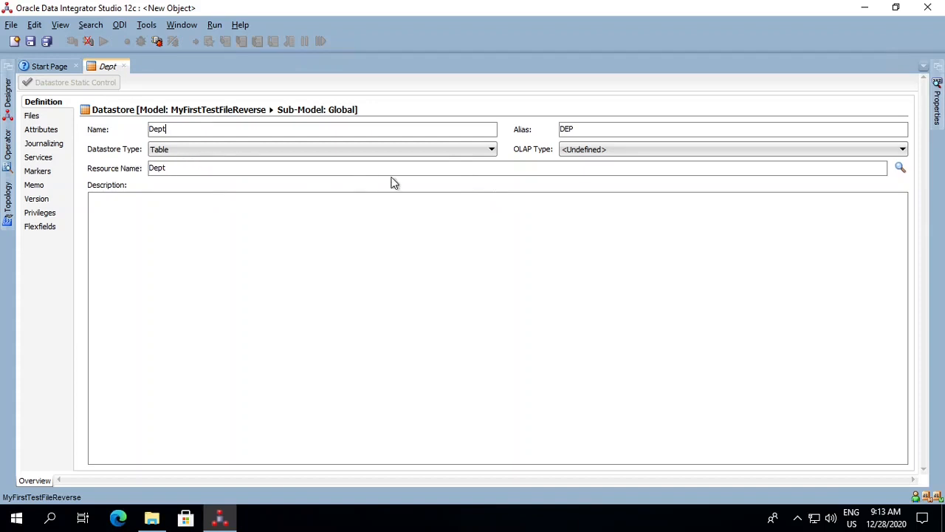
click(491, 151)
click(492, 152)
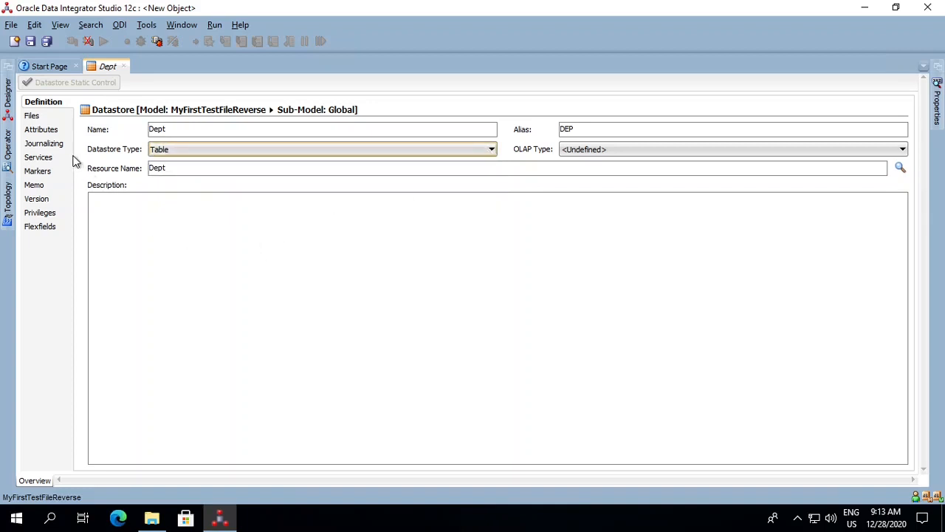
- Set the Dept datastore's file format to Delimited with a comma as the field separator, and save it
click(38, 118)
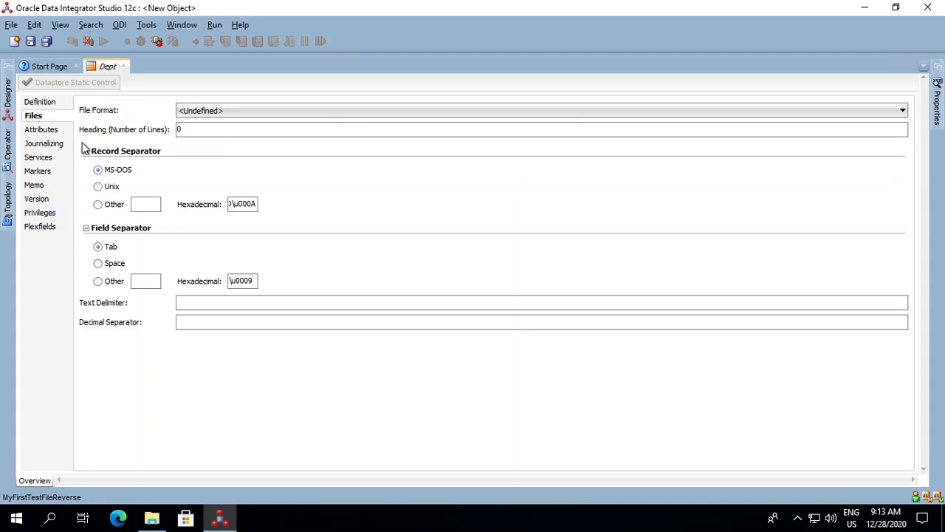
click(283, 115)
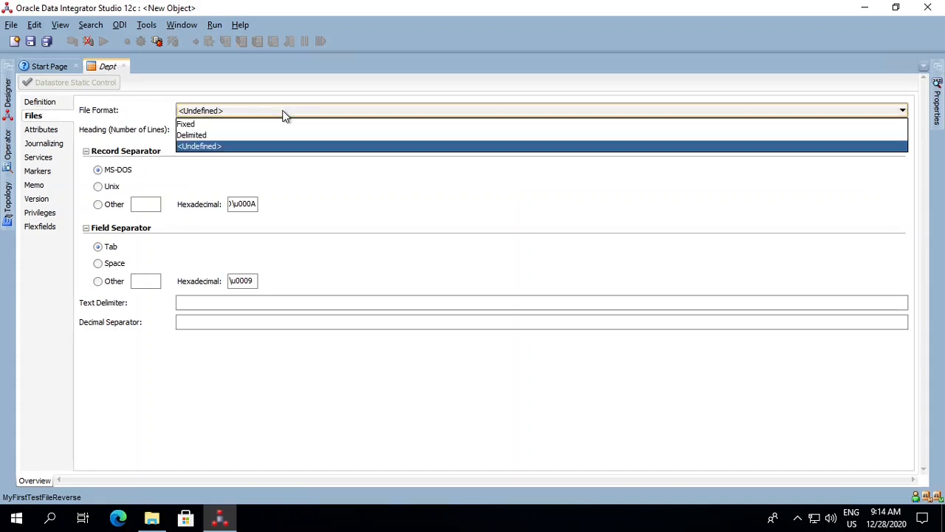
click(242, 136)
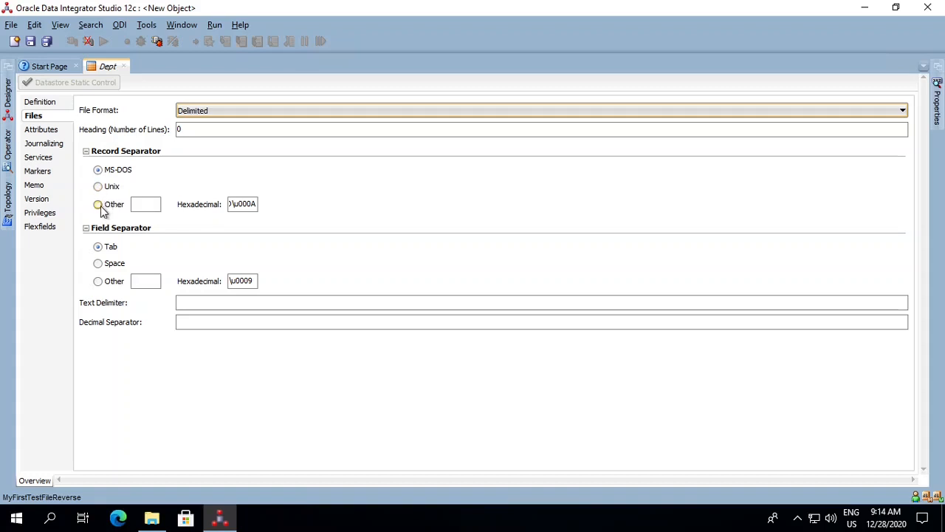
click(98, 281)
click(141, 281)
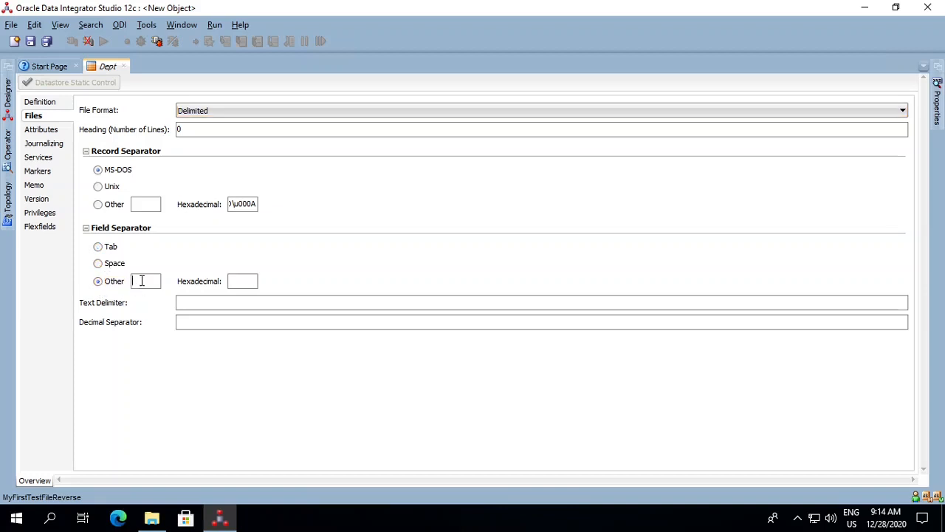
text(,)
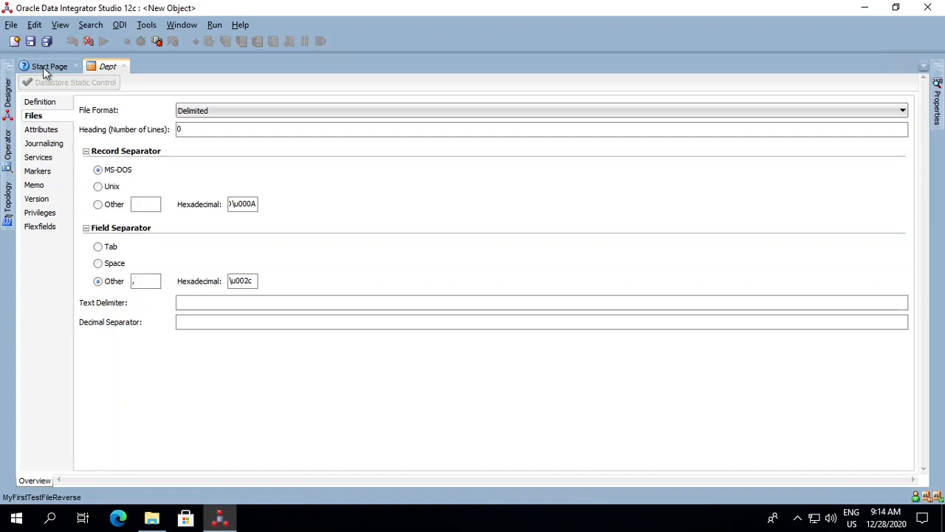
click(30, 41)
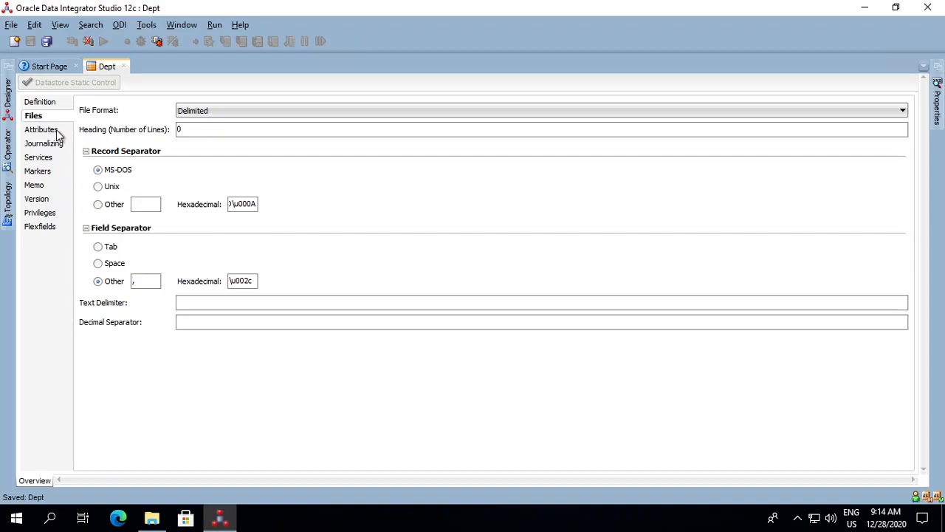
- Try to reverse-engineer the attributes of the Dept datastore
click(44, 129)
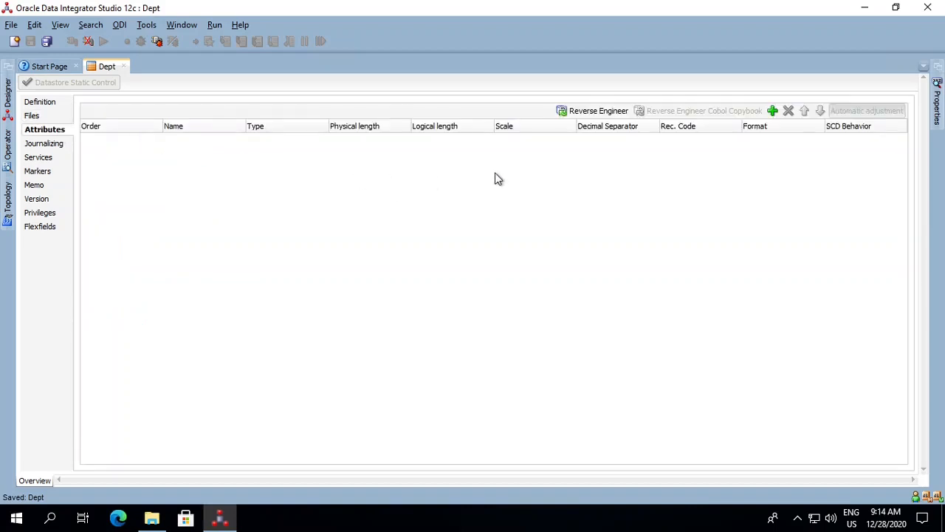
click(597, 114)
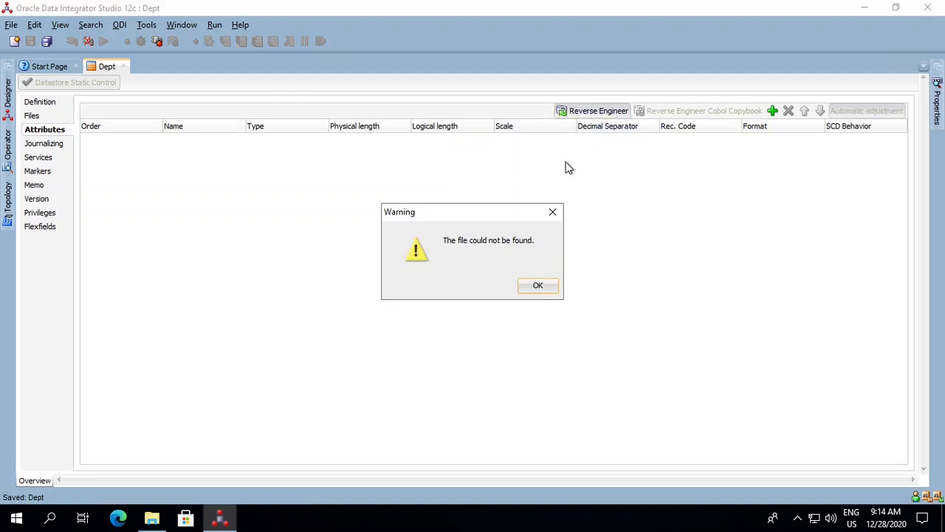
click(526, 289)
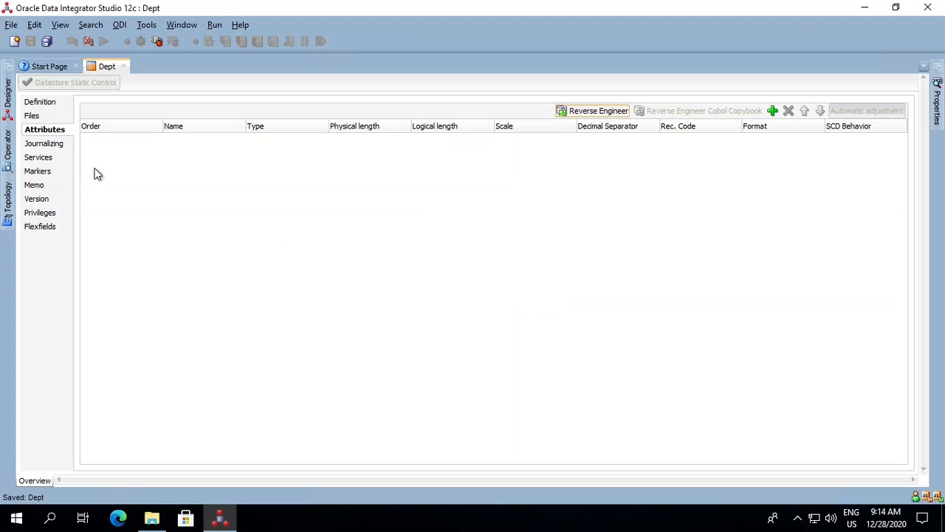
- Set the Dept datastore's resource to Dept.txt from the Test folder and reverse-engineer its attributes, saving the changes
click(40, 104)
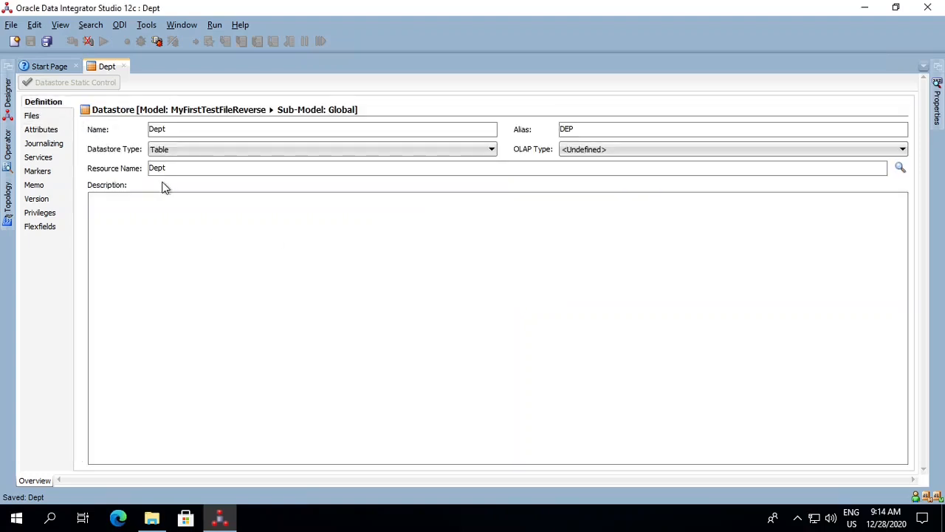
click(900, 170)
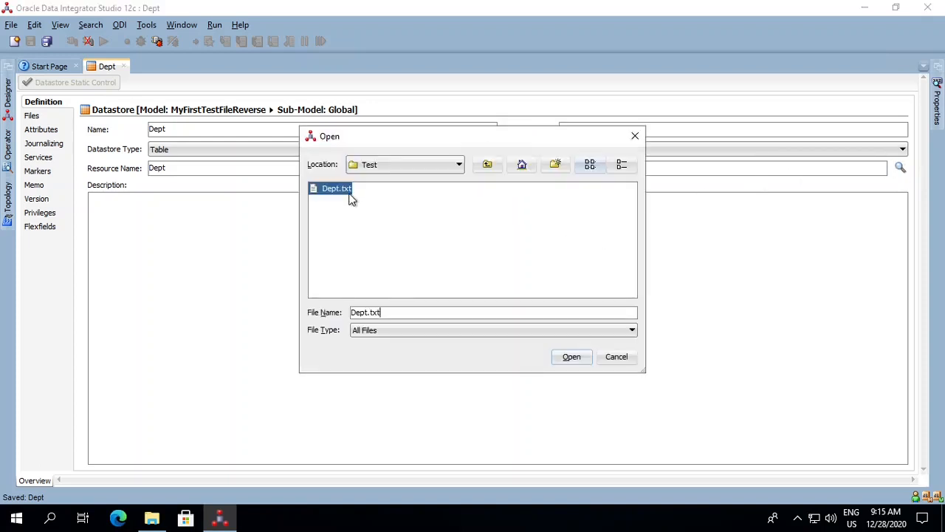
click(567, 362)
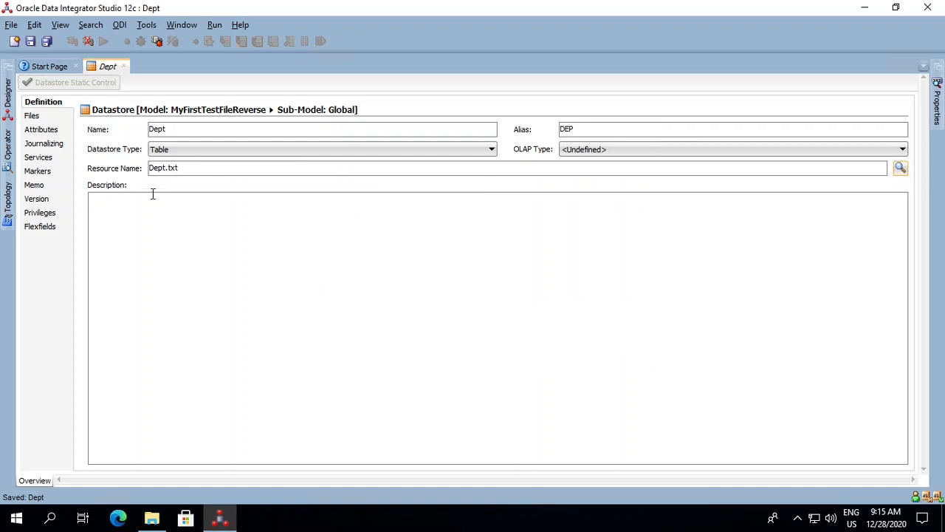
click(48, 131)
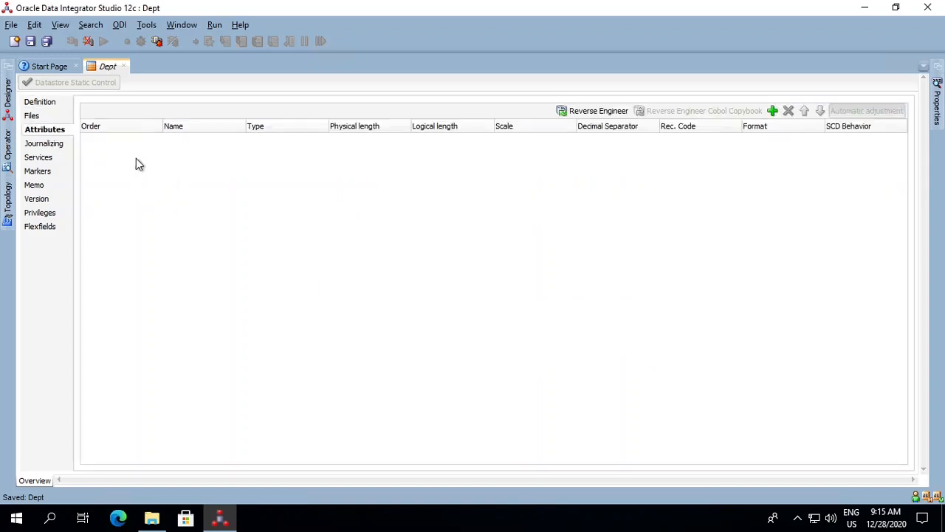
click(603, 113)
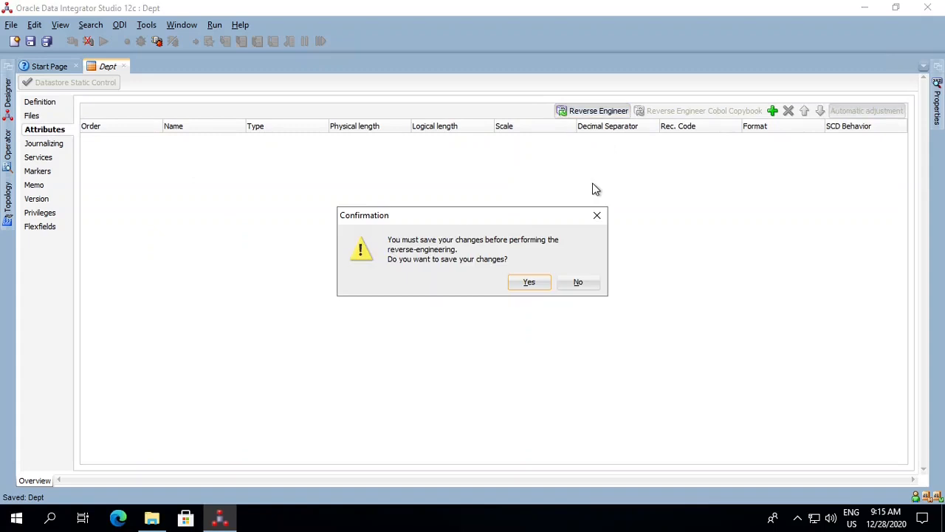
click(532, 285)
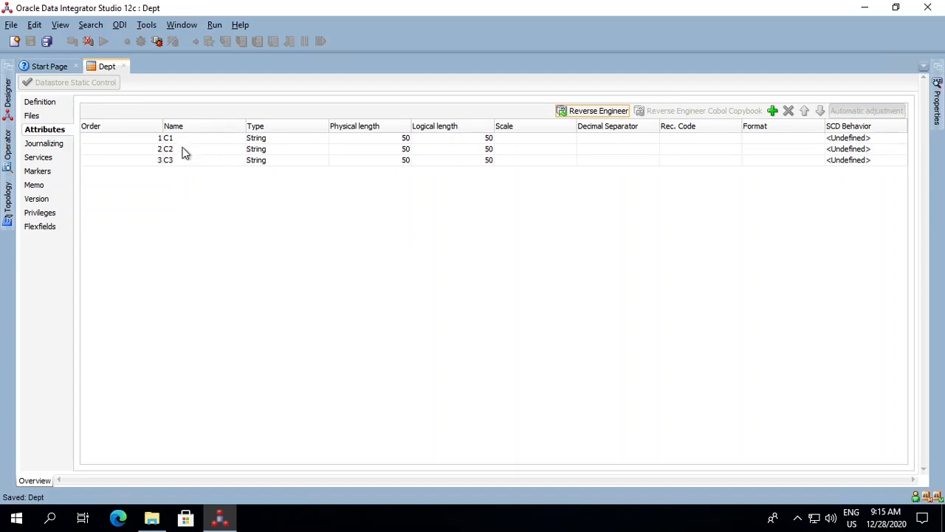
- Open the Dept text file from the Test folder in Notepad and examine its header line
click(152, 518)
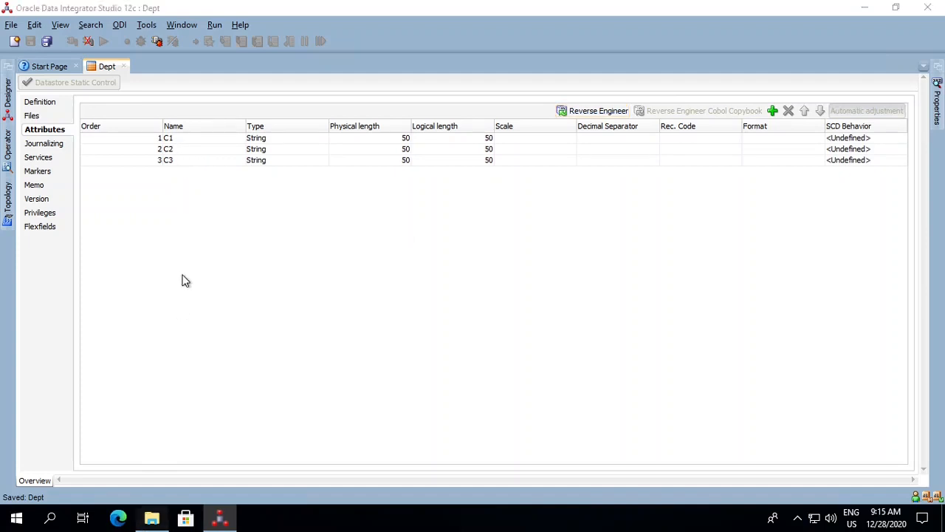
double_click(152, 92)
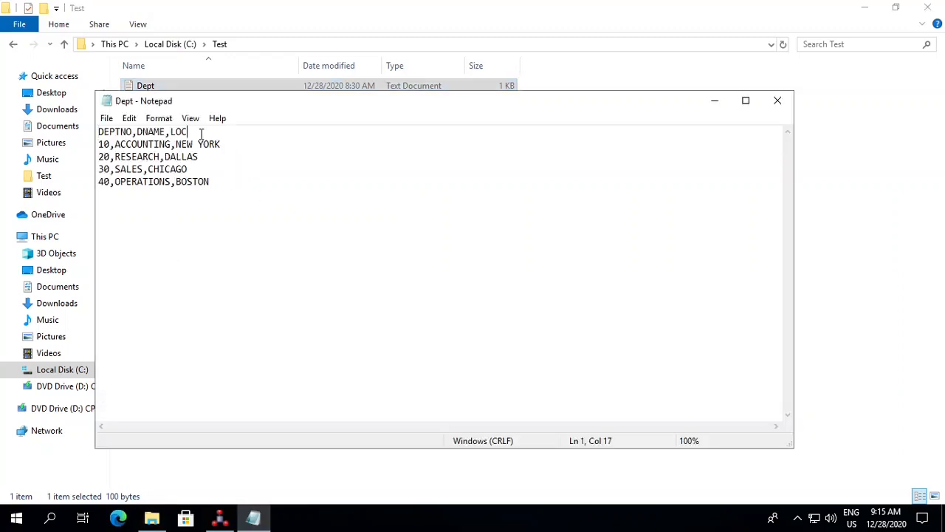
key(shift+Home)
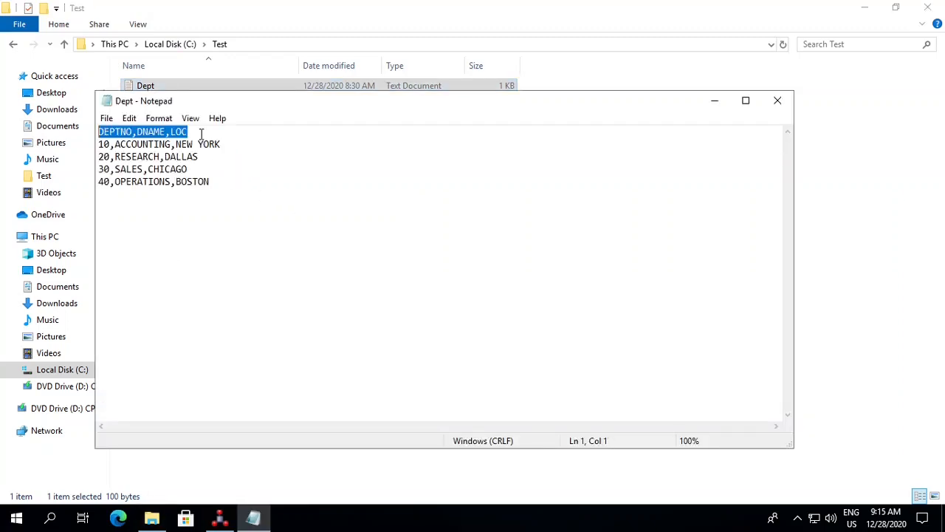
- Switch back to Oracle Data Integrator, set the Dept datastore's number of heading lines to 1, and save it
click(220, 518)
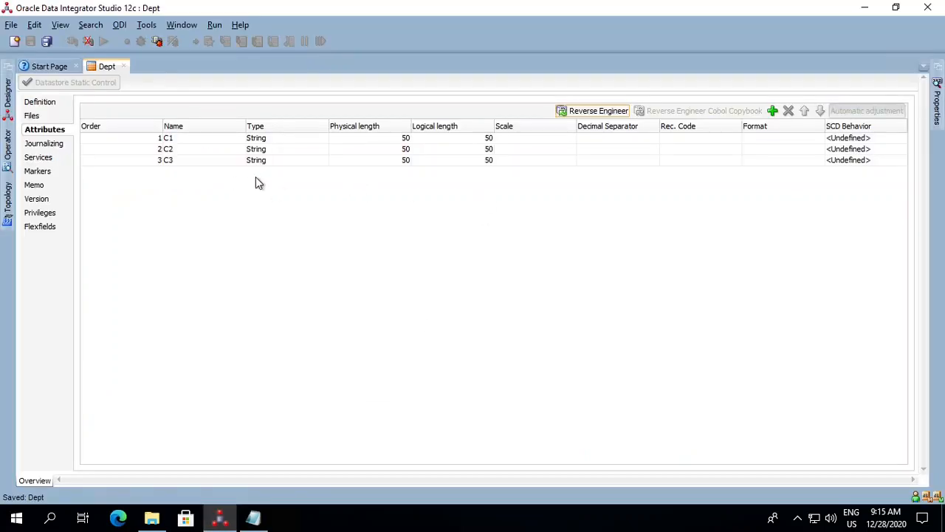
click(44, 114)
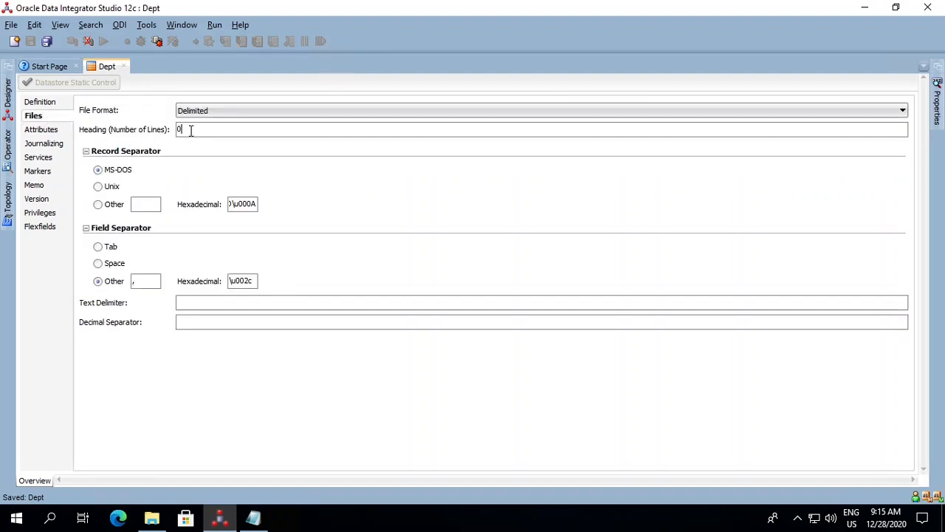
key(BackSpace)
text(1)
click(29, 42)
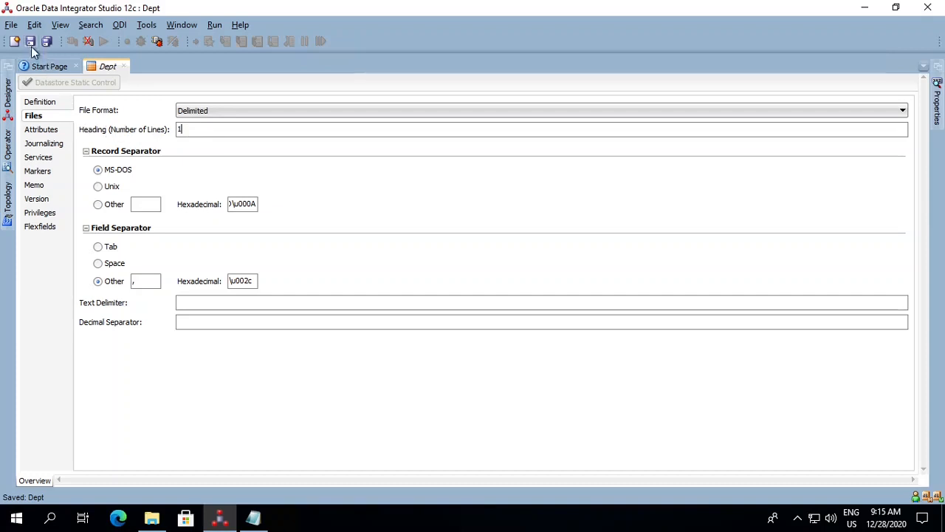
- Reverse-engineer the Dept datastore's attributes again using the file's header line, and close the datastore
click(45, 132)
click(595, 112)
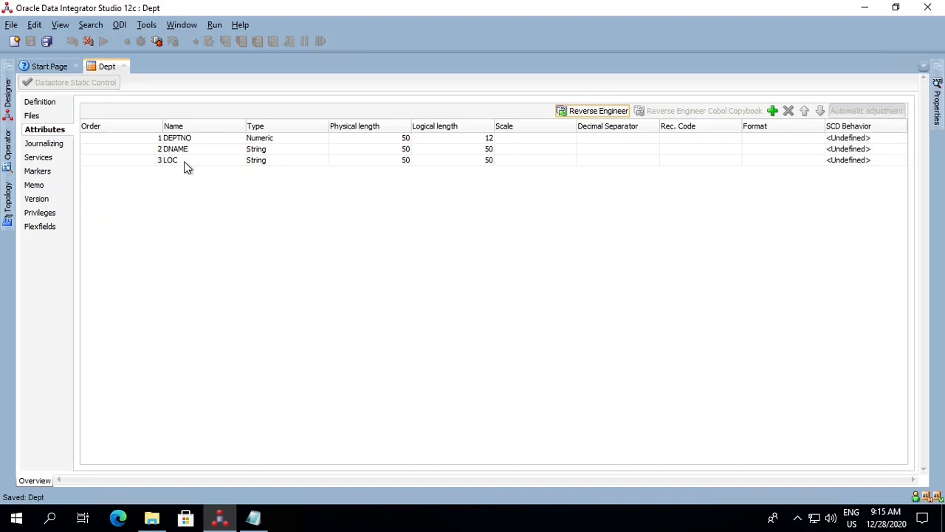
click(124, 66)
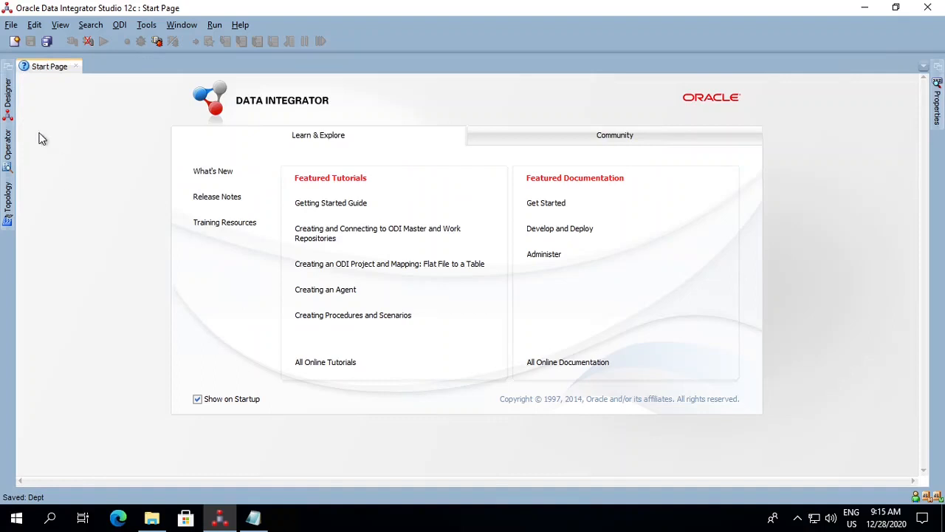
- Examine the attributes of the Dept datastore under the MyFirstTestFileReverse model
click(9, 110)
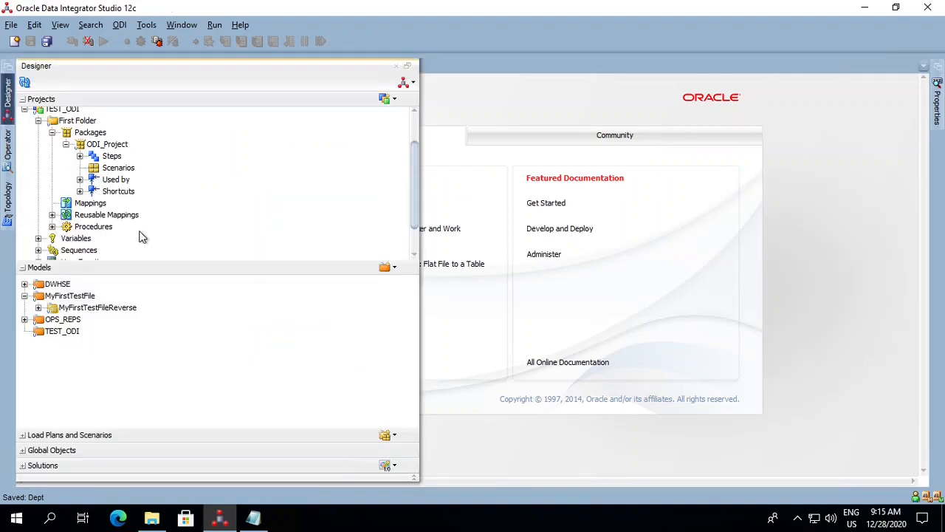
double_click(53, 309)
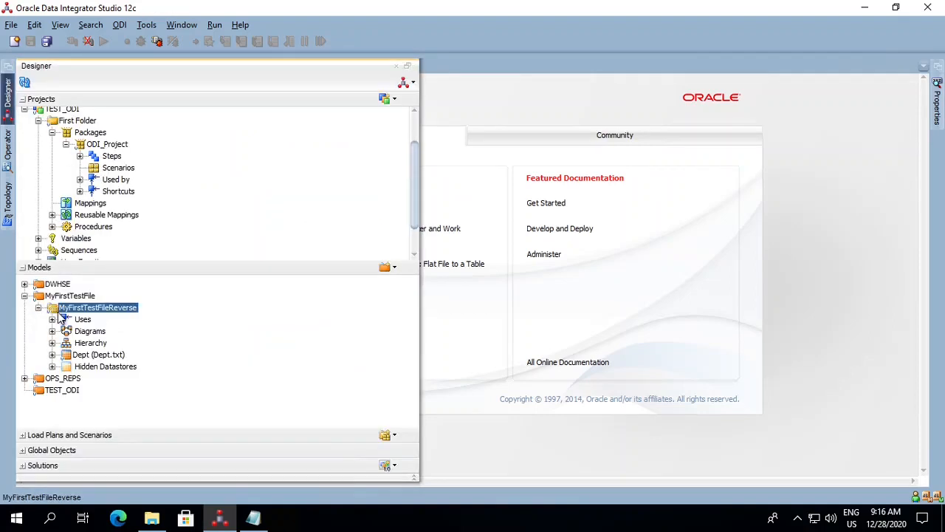
click(78, 358)
click(53, 355)
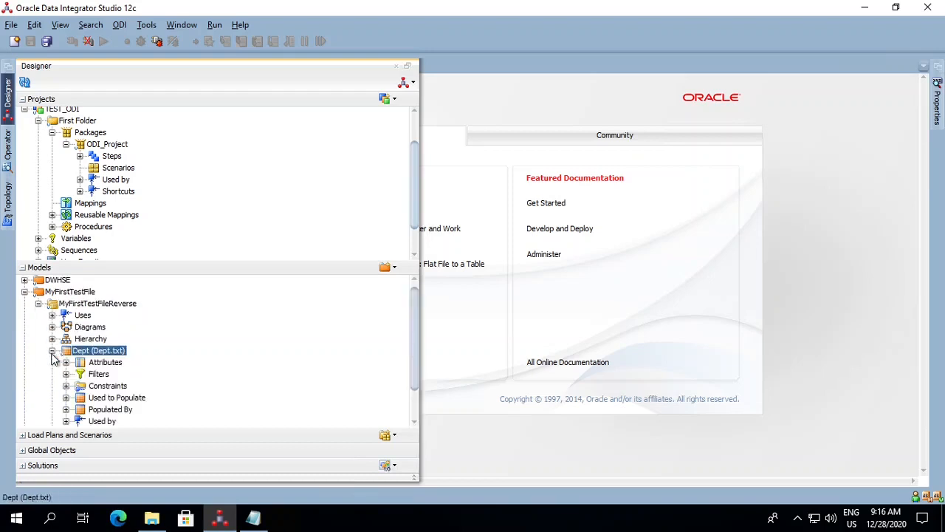
click(66, 362)
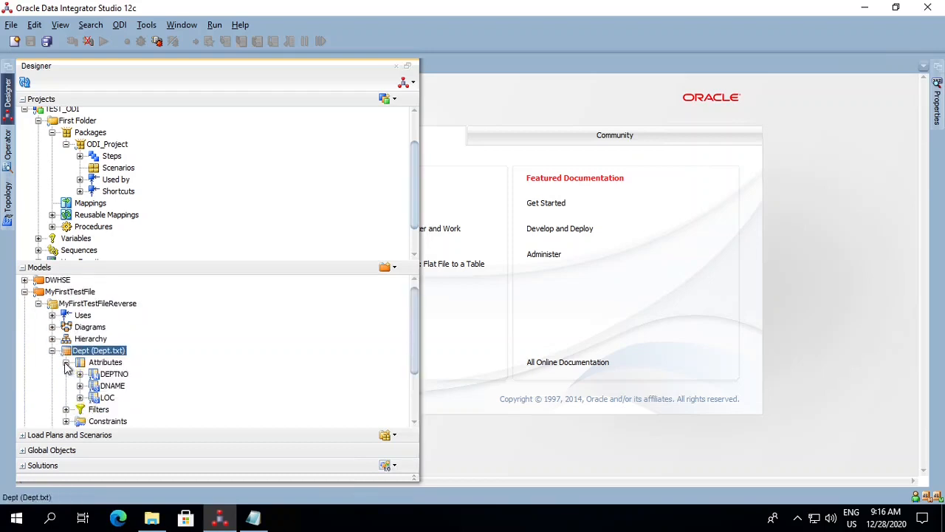
click(113, 385)
click(120, 376)
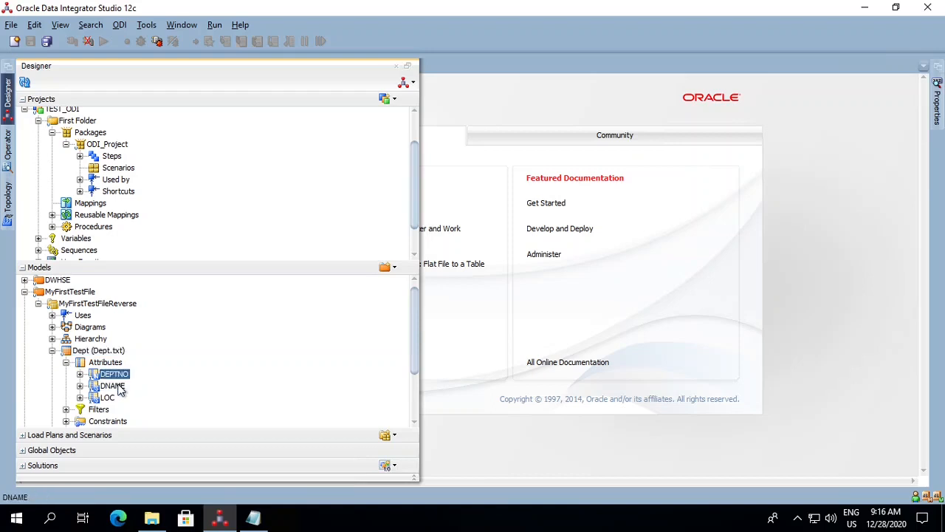
click(116, 385)
click(108, 398)
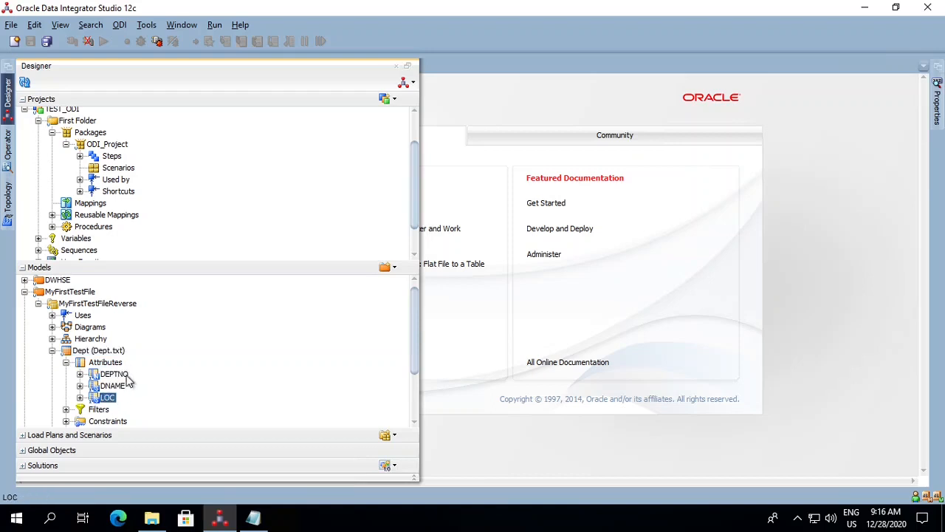
- Create a new mapping named MyFirstFile in First Folder of the TEST_ODI project, without an empty dataset
right_click(91, 205)
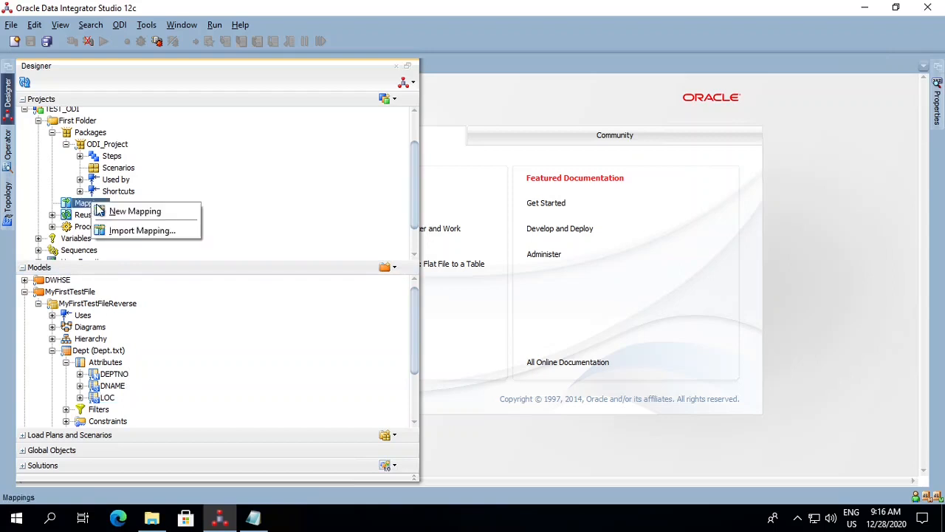
click(133, 211)
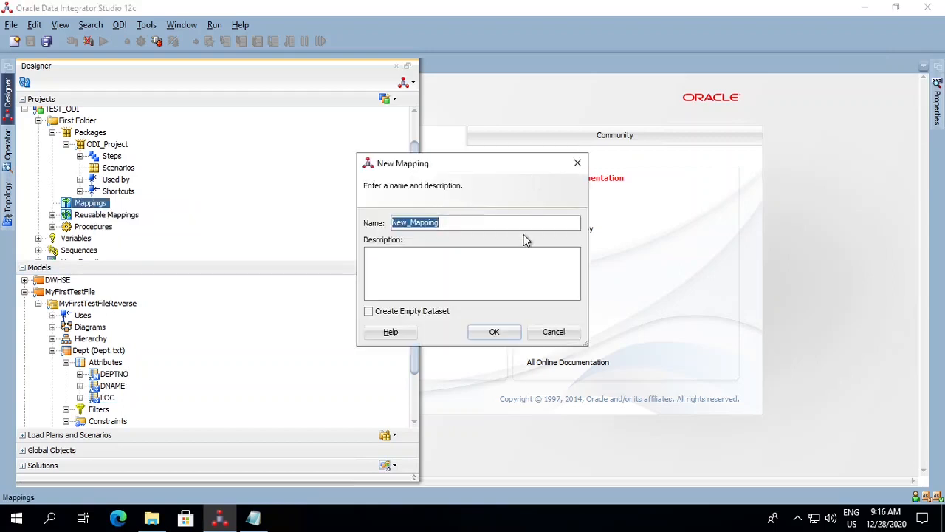
text(MyFirstFile)
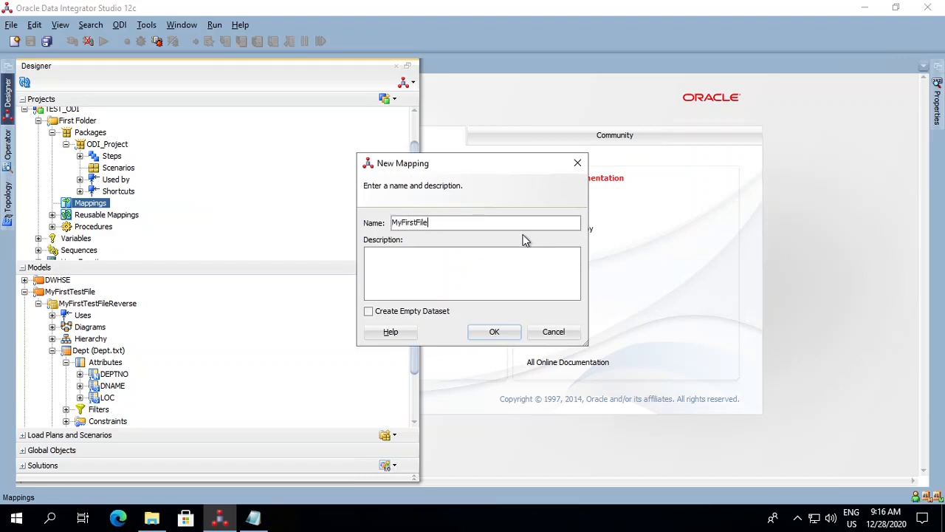
click(510, 332)
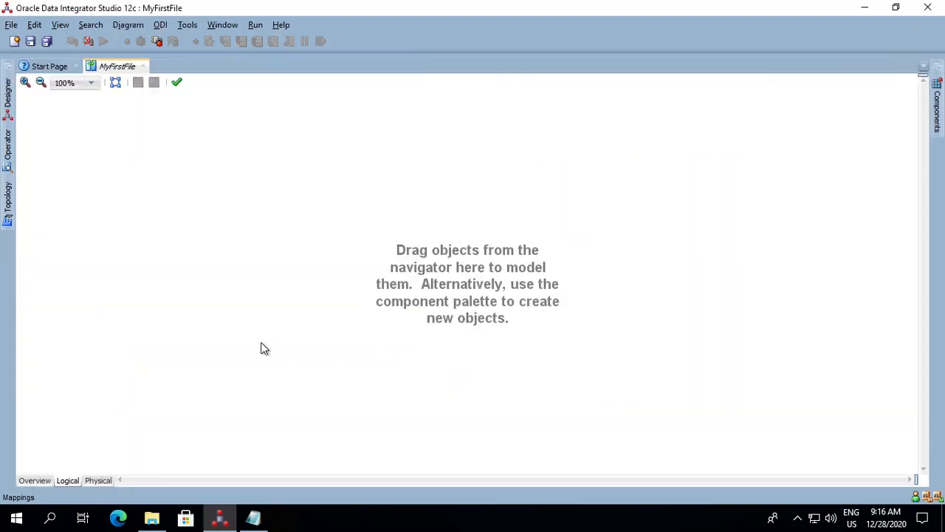
- Add the Dept datastore from the MyFirstTestFileReverse model to the logical diagram of the MyFirstFile mapping
click(8, 95)
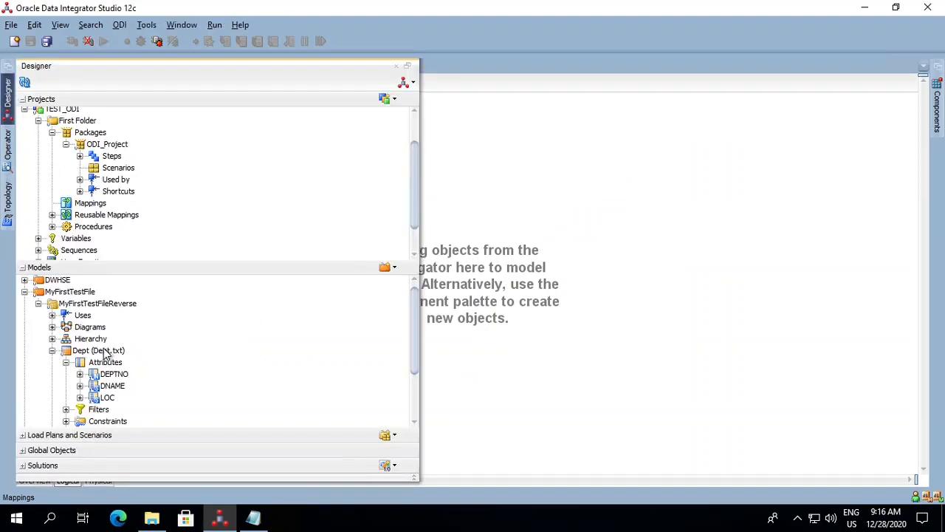
drag(106, 353, 492, 211)
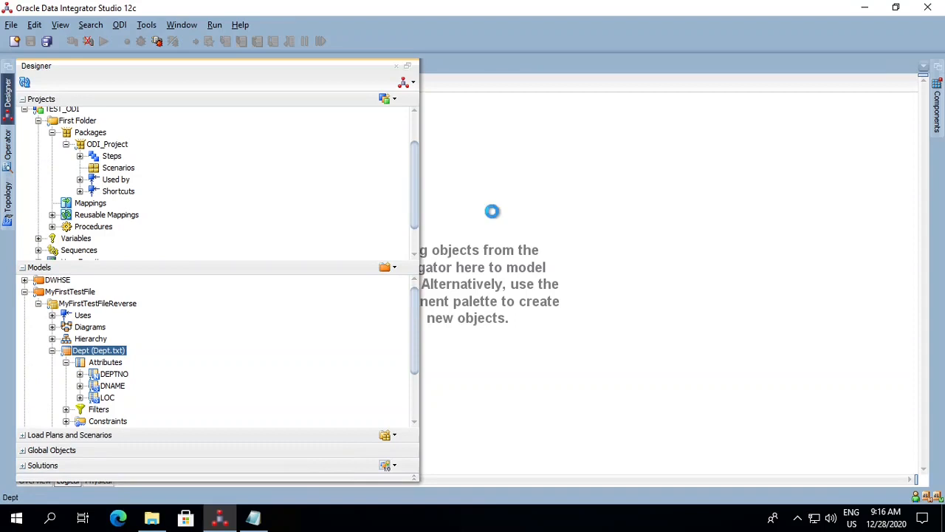